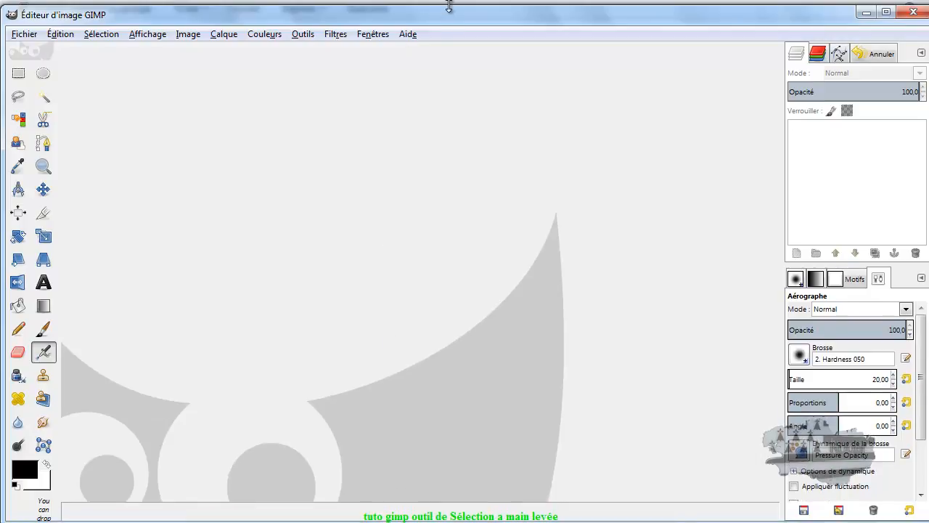
Step: Activate the Free Select tool
{"action": "left_click_drag", "start_coordinate": [451, 7], "coordinate": [451, 2]}
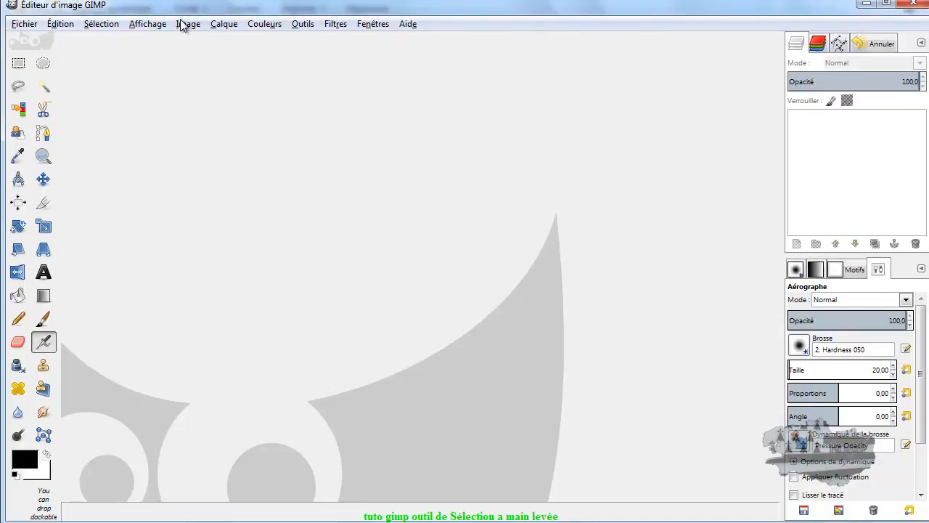
{"action": "left_click", "coordinate": [18, 88]}
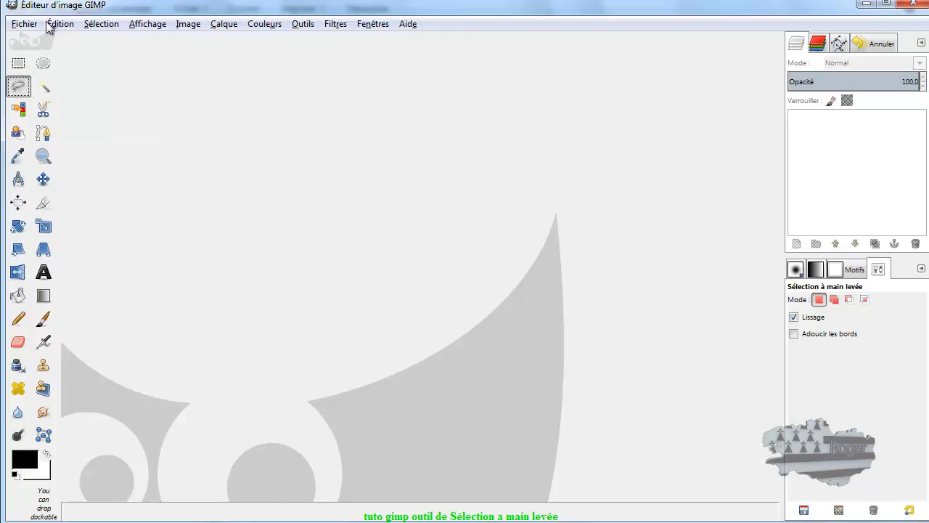
Step: Open the recently used image An-elephant-points-the-wa-007.jpg and convert its embedded colour profile to the sRGB working space
{"action": "left_click", "coordinate": [24, 24]}
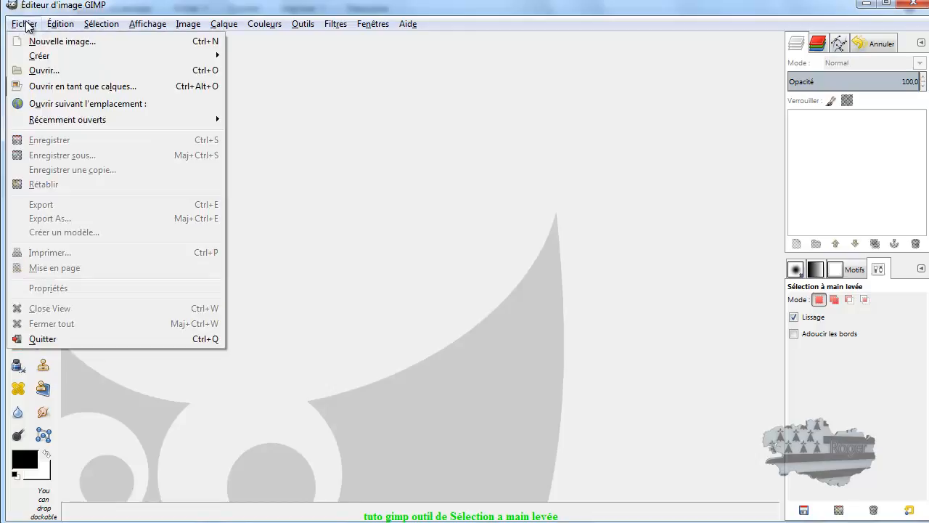
{"action": "left_click", "coordinate": [47, 68]}
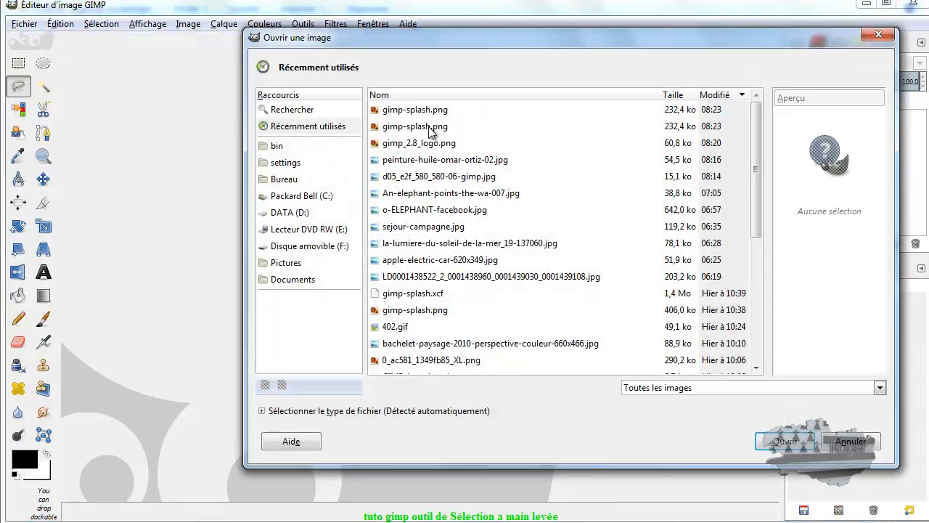
{"action": "left_click", "coordinate": [422, 194]}
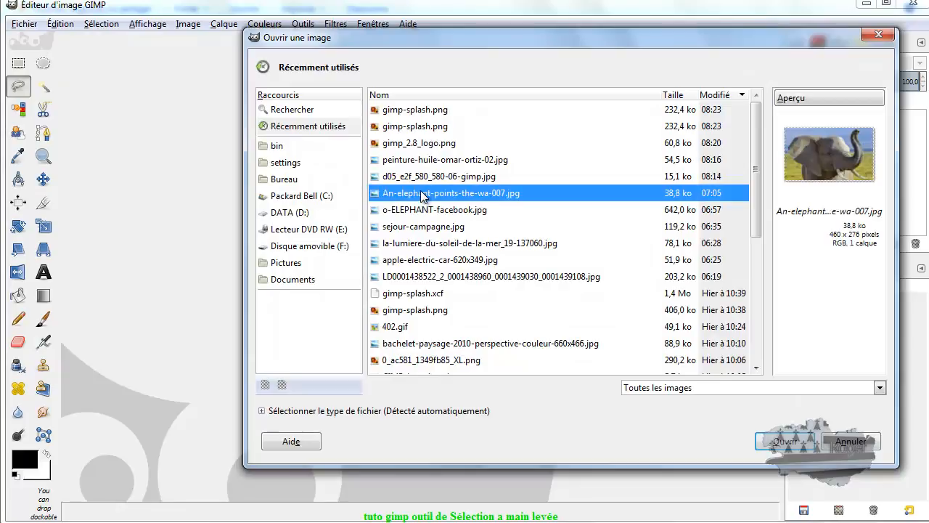
{"action": "double_click", "coordinate": [427, 196]}
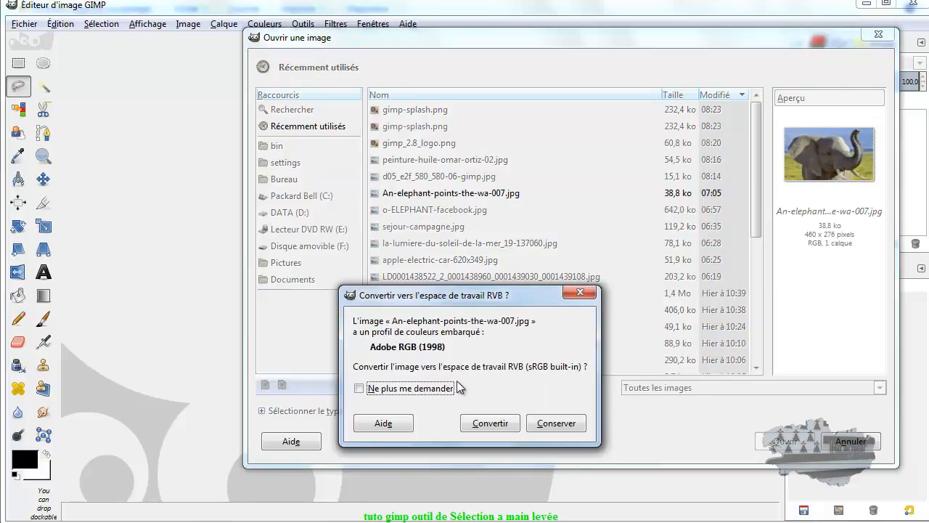
{"action": "left_click", "coordinate": [479, 423]}
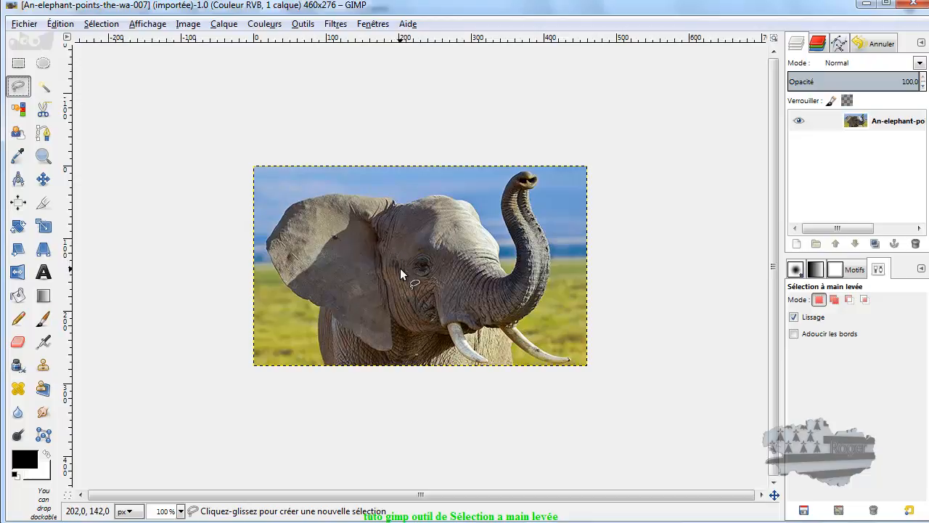
{"action": "key", "text": "plus"}
{"action": "key", "text": "plus"}
{"action": "key", "text": "minus"}
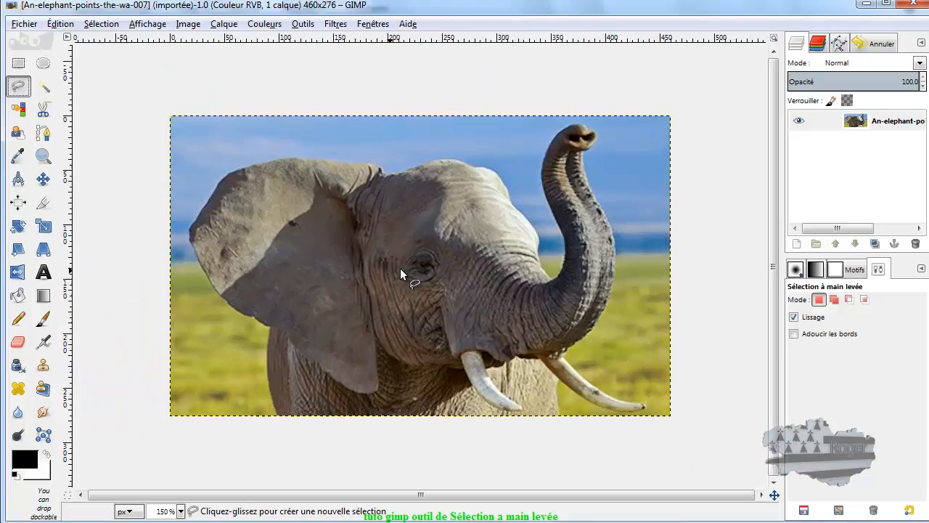
{"action": "key", "text": "minus"}
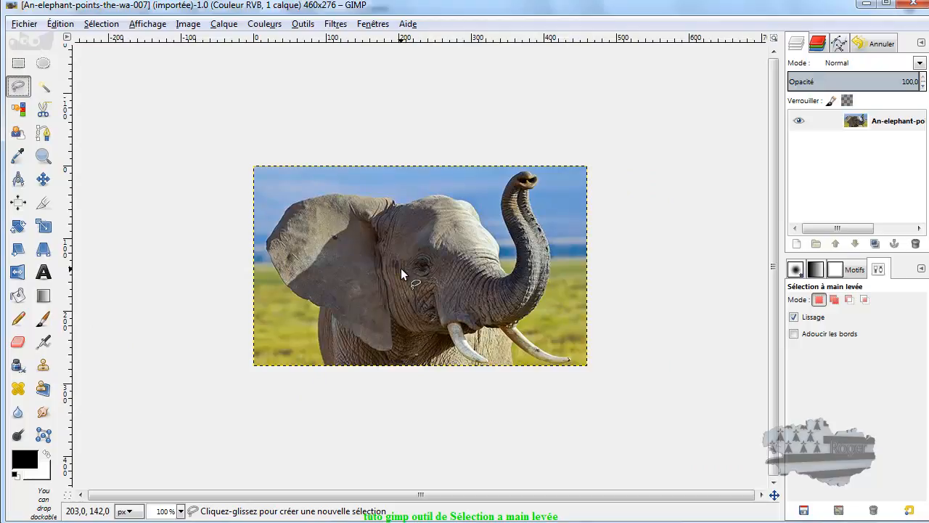
{"action": "key", "text": "plus"}
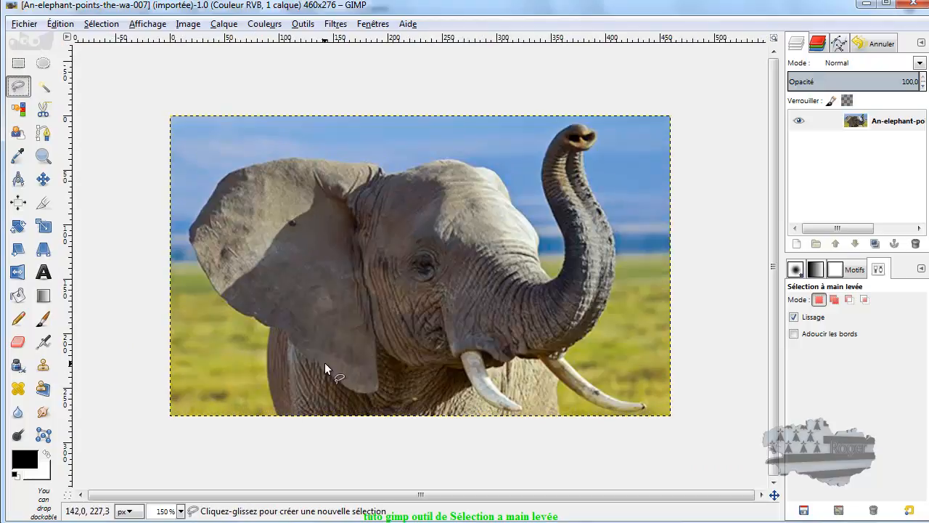
{"action": "key", "text": "minus"}
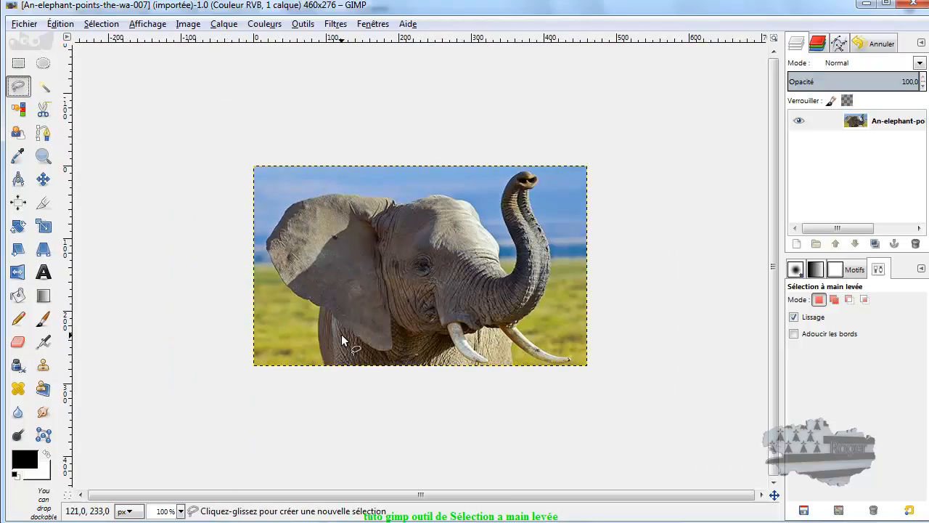
Step: Start a freehand selection with two points at the notch where the ear meets the top of the head, readjusting the starting point
{"action": "key", "text": "plus"}
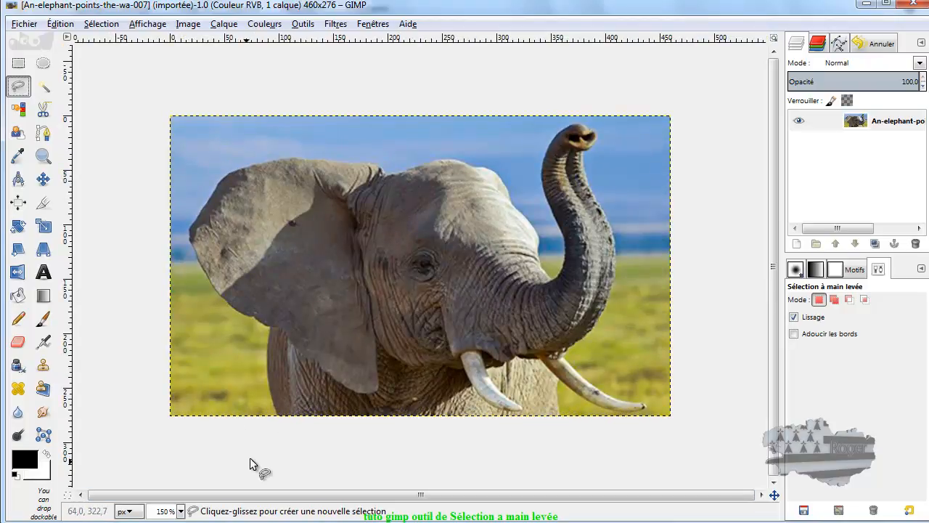
{"action": "key", "text": "plus"}
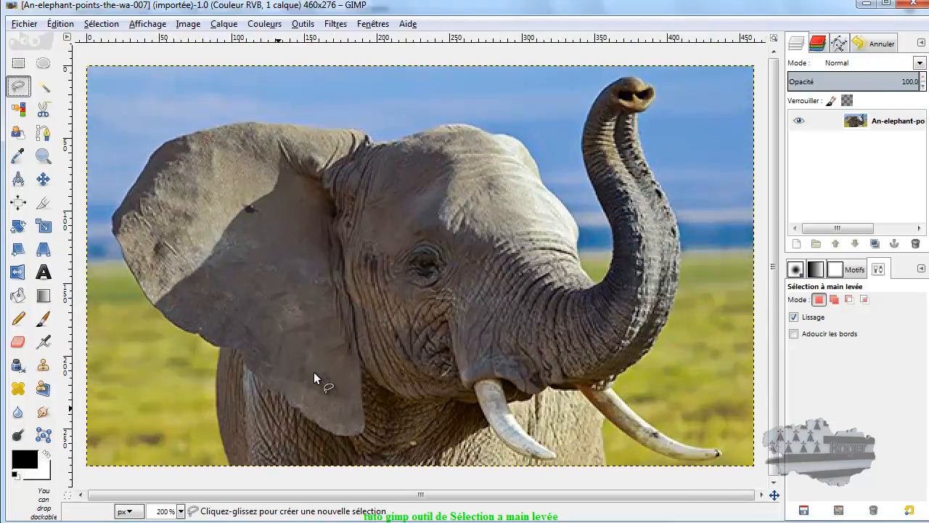
{"action": "key", "text": "plus"}
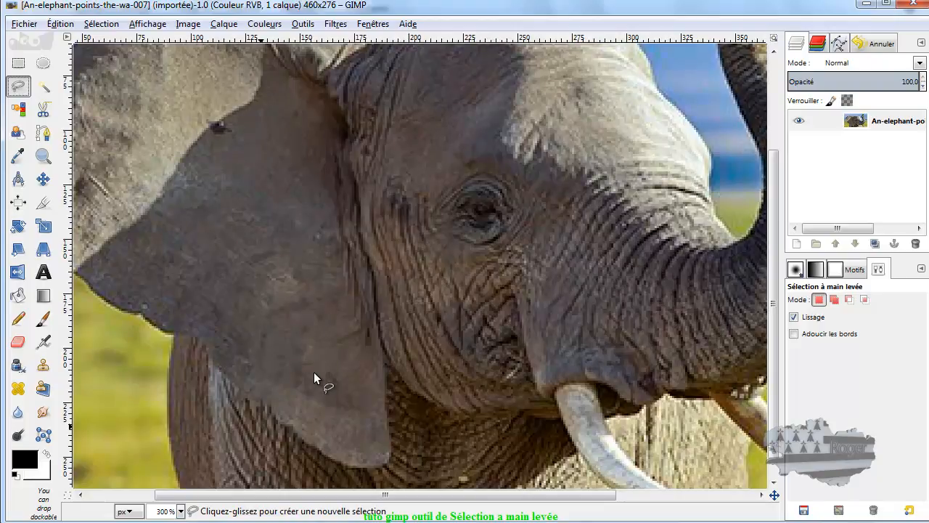
{"action": "left_click_drag", "start_coordinate": [459, 495], "coordinate": [370, 507]}
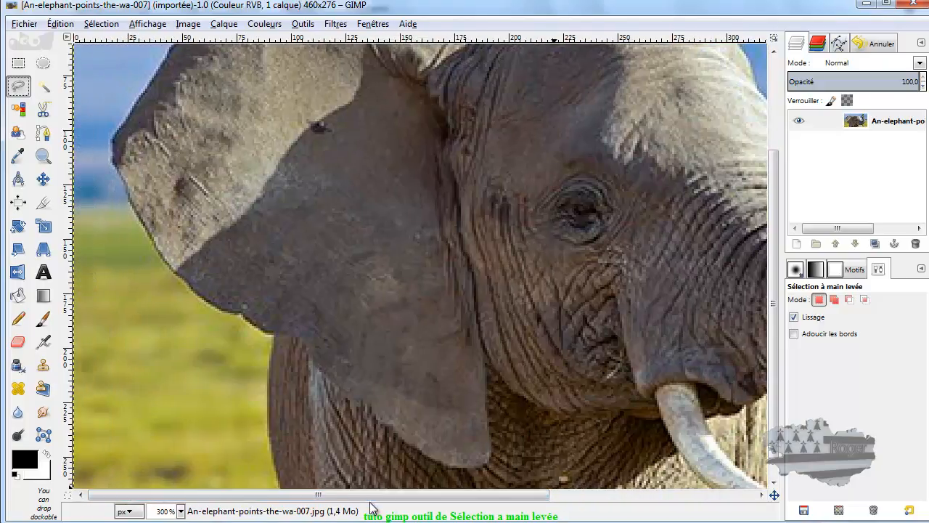
{"action": "scroll", "coordinate": [381, 398], "scroll_direction": "down", "scroll_amount": 1}
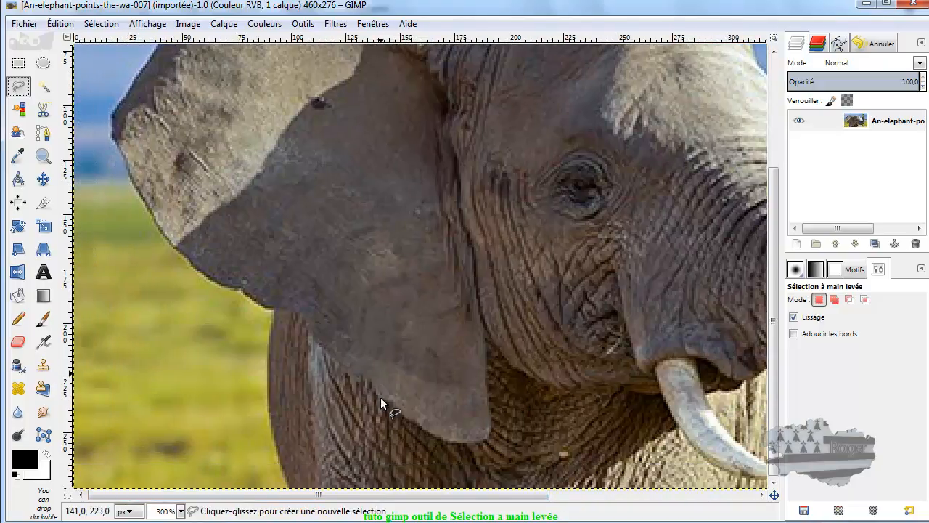
{"action": "scroll", "coordinate": [381, 397], "scroll_direction": "up", "scroll_amount": 5}
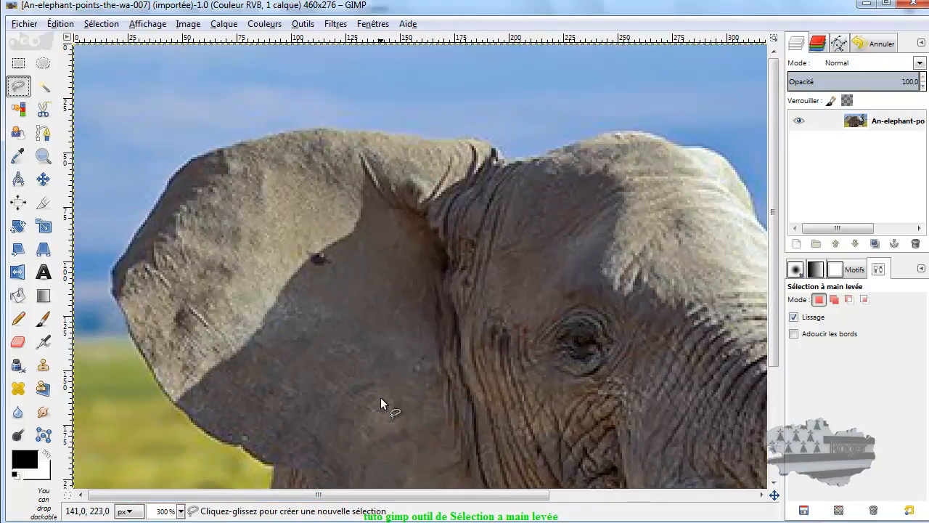
{"action": "left_click", "coordinate": [506, 162]}
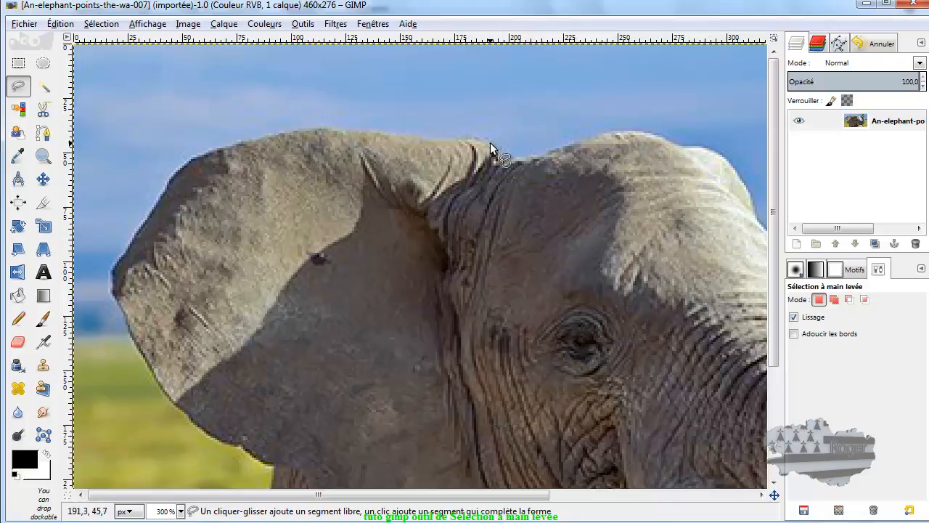
{"action": "left_click", "coordinate": [490, 142]}
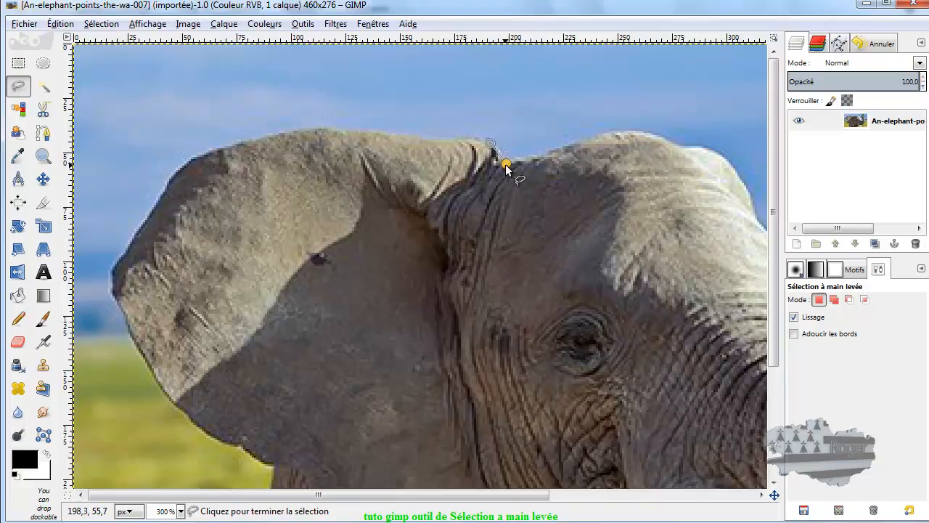
{"action": "left_click", "coordinate": [562, 142]}
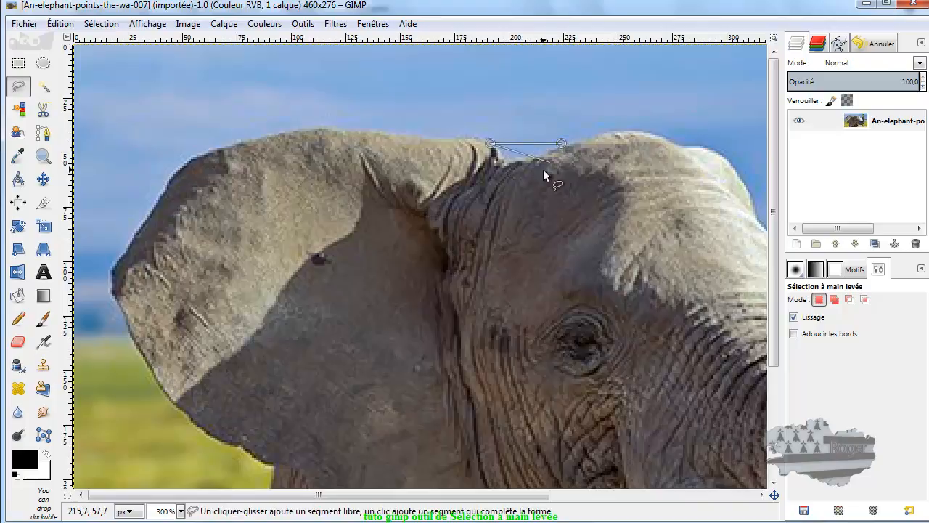
{"action": "left_click_drag", "start_coordinate": [562, 143], "coordinate": [508, 160]}
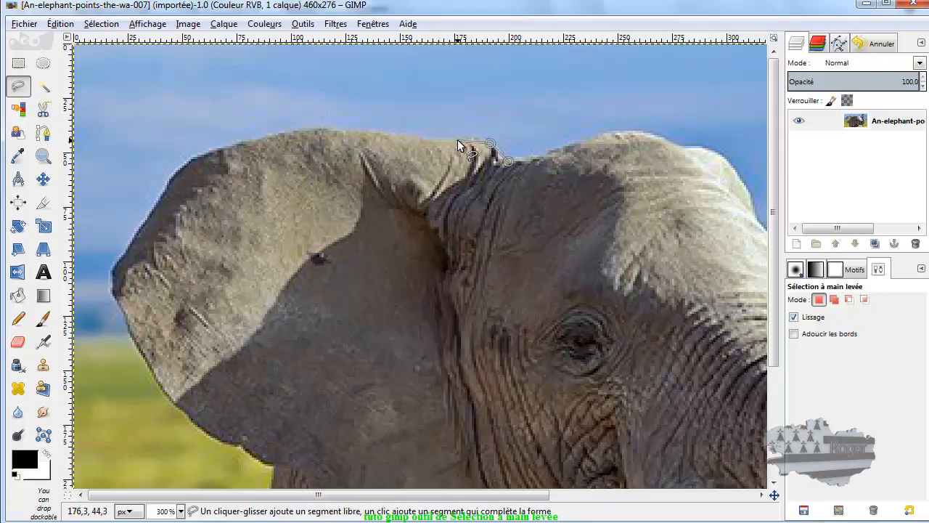
Step: Trace the selection outline with short straight segments along the ear's upper edge to the start of its outer curve
{"action": "left_click", "coordinate": [426, 139]}
{"action": "left_click", "coordinate": [380, 132]}
{"action": "left_click", "coordinate": [329, 128]}
{"action": "left_click", "coordinate": [289, 132]}
{"action": "left_click", "coordinate": [230, 145]}
{"action": "left_click", "coordinate": [193, 159]}
{"action": "left_click", "coordinate": [176, 173]}
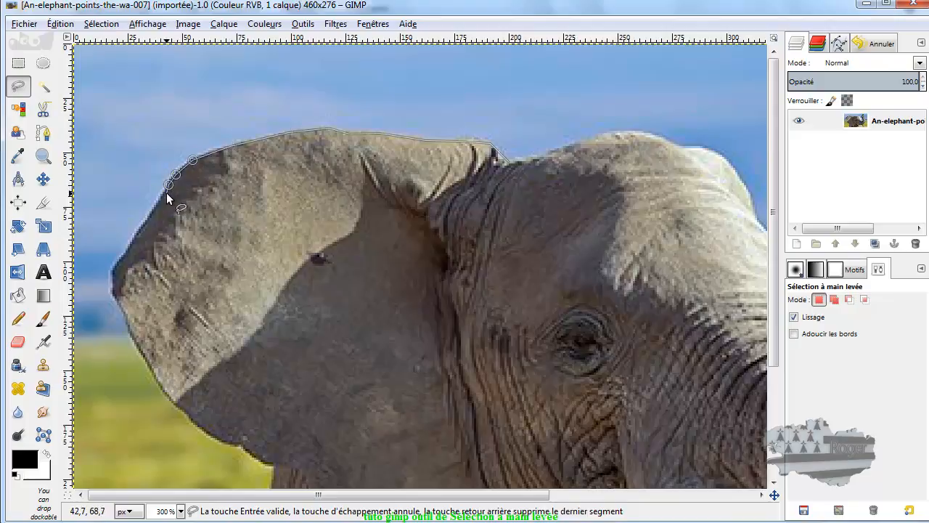
{"action": "left_click", "coordinate": [163, 194]}
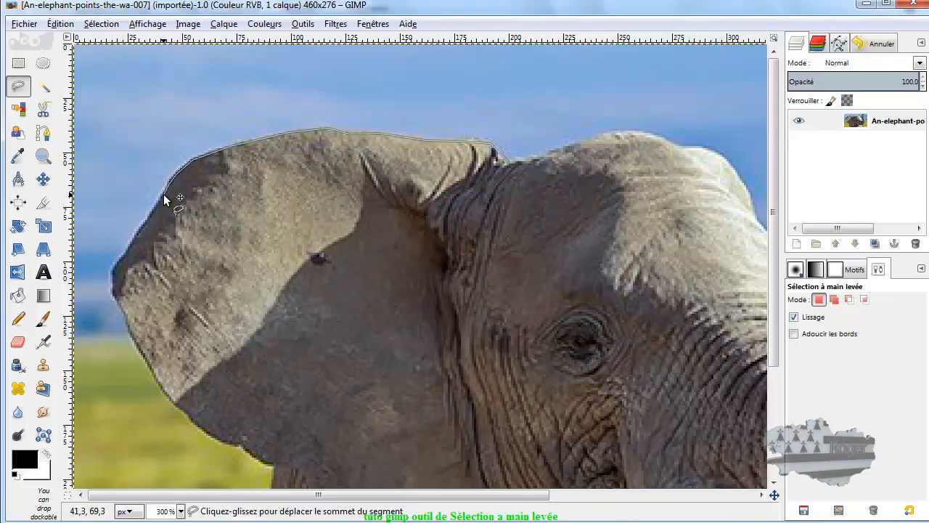
Step: Continue the selection outline around the ear's outermost tip and down its outer side to the grass background
{"action": "left_click", "coordinate": [132, 239]}
{"action": "left_click", "coordinate": [114, 265]}
{"action": "left_click", "coordinate": [114, 281]}
{"action": "left_click", "coordinate": [115, 294]}
{"action": "left_click", "coordinate": [123, 310]}
{"action": "left_click", "coordinate": [133, 336]}
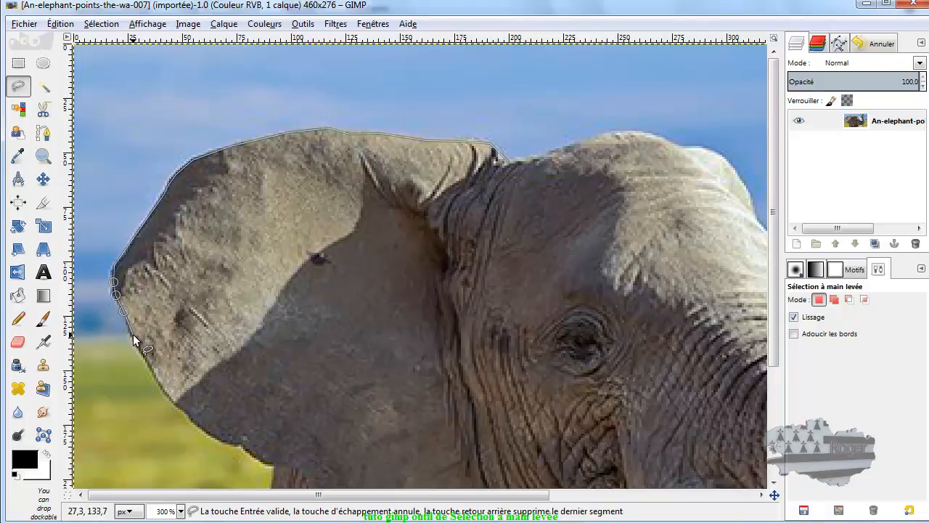
{"action": "left_click", "coordinate": [149, 366]}
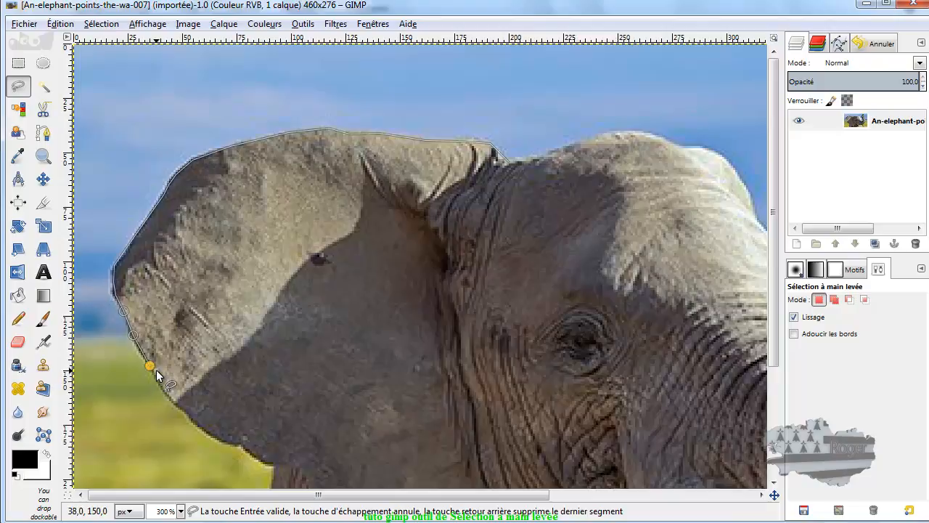
Step: Extend the selection outline along the ear's lower outer edge to the point where it meets the body
{"action": "left_click", "coordinate": [161, 385]}
{"action": "left_click", "coordinate": [174, 400]}
{"action": "left_click", "coordinate": [185, 410]}
{"action": "left_click", "coordinate": [196, 421]}
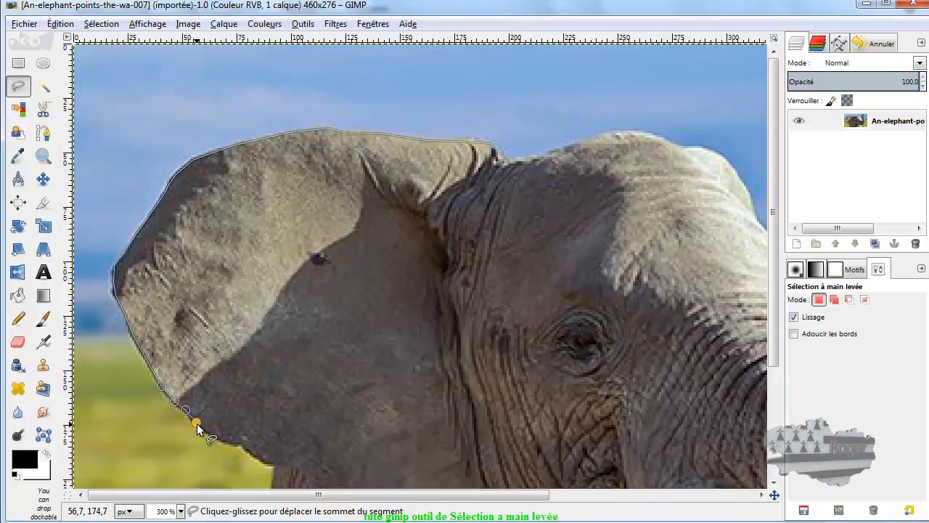
{"action": "left_click", "coordinate": [210, 436]}
{"action": "left_click", "coordinate": [225, 443]}
{"action": "left_click", "coordinate": [242, 444]}
{"action": "left_click", "coordinate": [252, 452]}
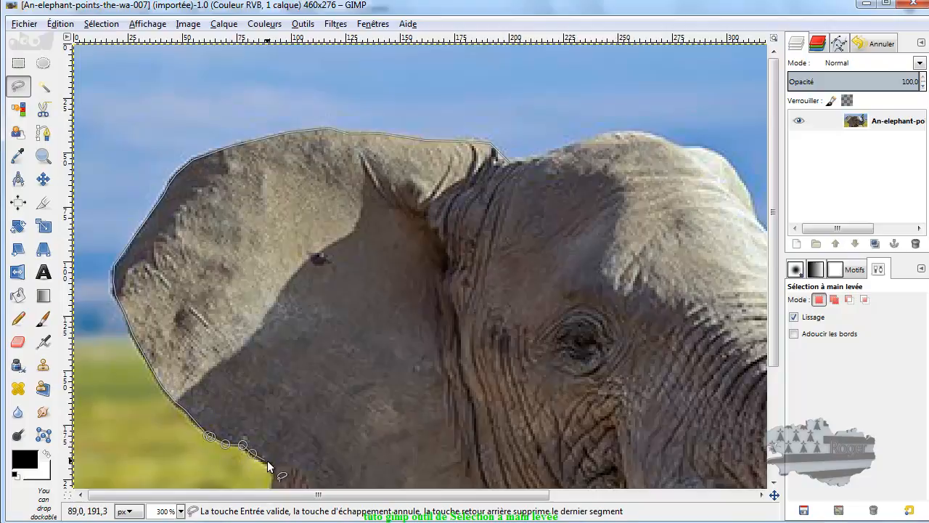
{"action": "left_click", "coordinate": [263, 463]}
{"action": "left_click", "coordinate": [274, 462]}
Step: Extend the selection outline from the ear down the body's outer edge to the lower border of the image
{"action": "scroll", "coordinate": [273, 462], "scroll_direction": "down", "scroll_amount": 5}
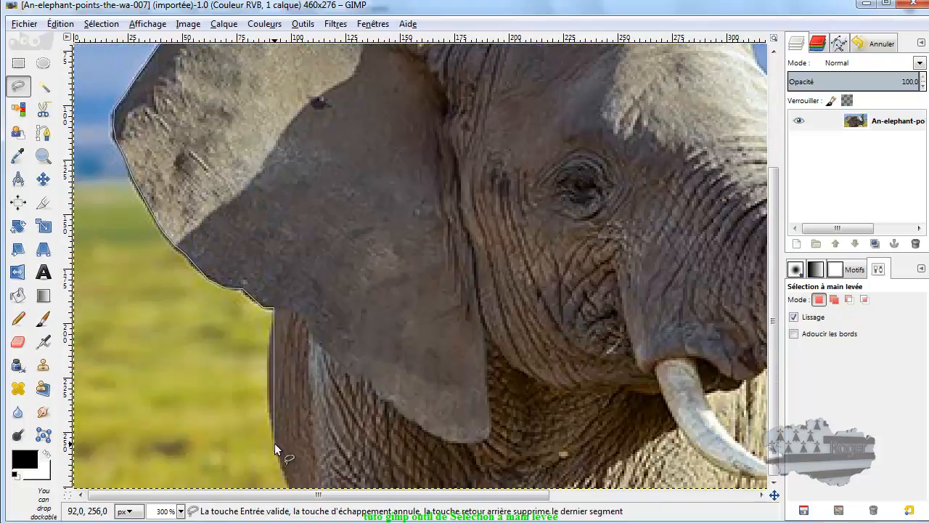
{"action": "left_click", "coordinate": [270, 344]}
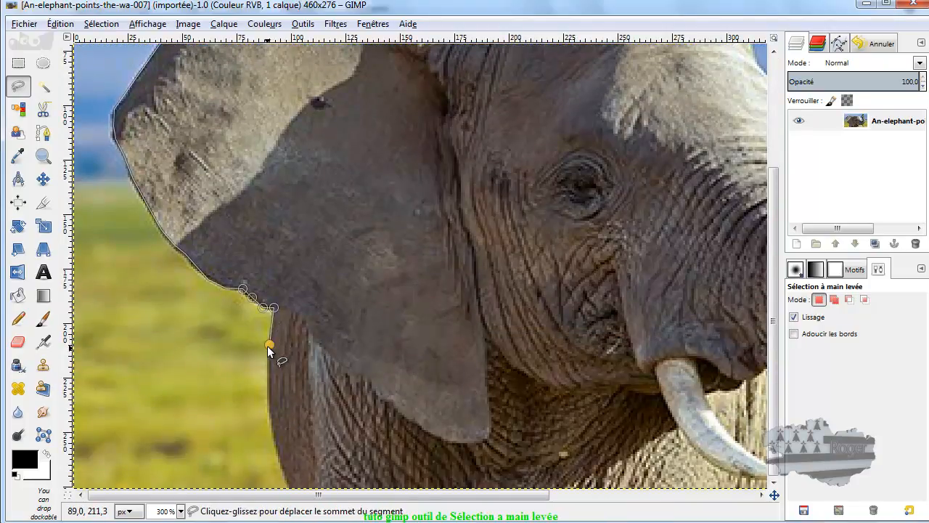
{"action": "left_click", "coordinate": [267, 387]}
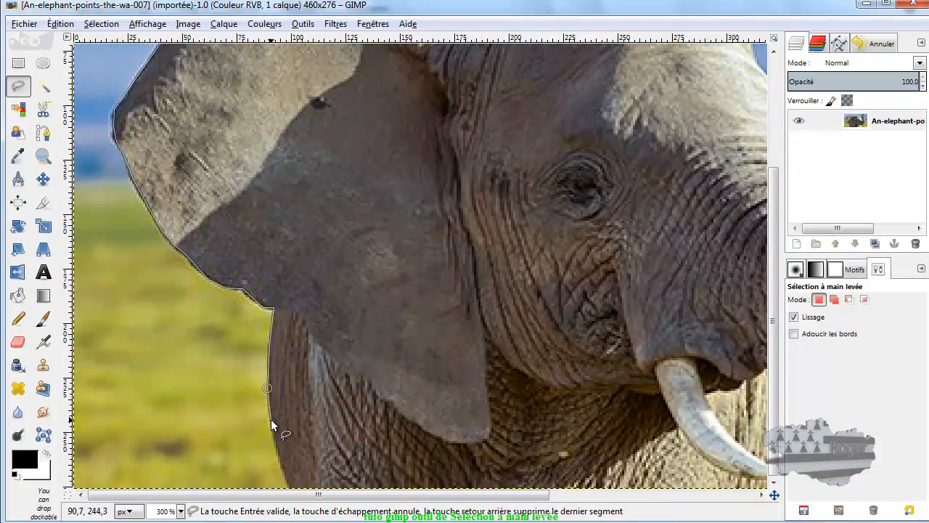
{"action": "scroll", "coordinate": [278, 448], "scroll_direction": "up", "scroll_amount": 3}
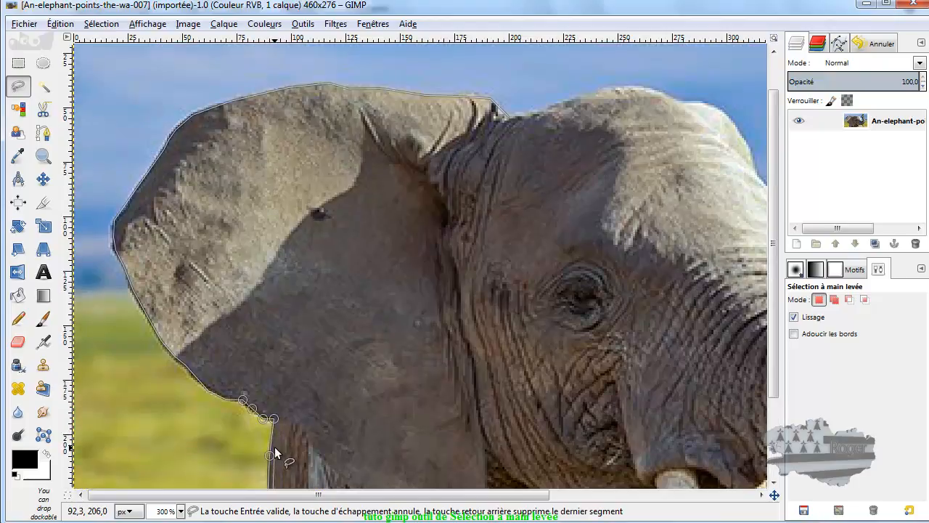
{"action": "scroll", "coordinate": [275, 446], "scroll_direction": "down", "scroll_amount": 3}
{"action": "left_click", "coordinate": [271, 421]}
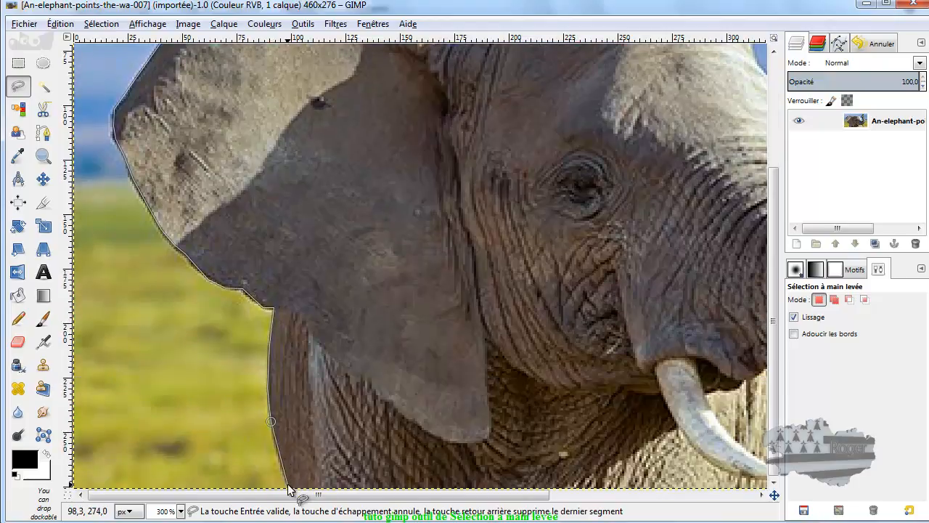
{"action": "left_click", "coordinate": [288, 488]}
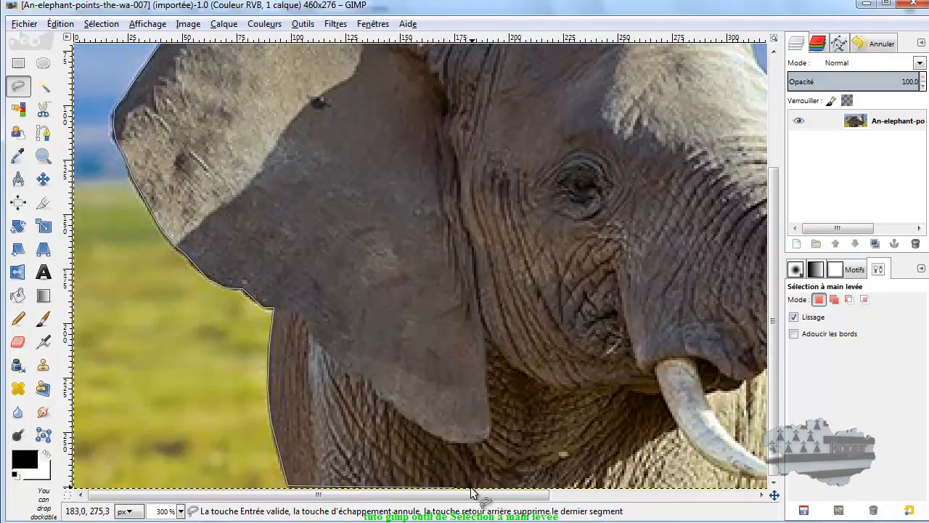
Step: Extend the selection outline from the image's lower border up the chest and along the far tusk's lower edge to near its tip
{"action": "left_click_drag", "start_coordinate": [490, 499], "coordinate": [723, 501]}
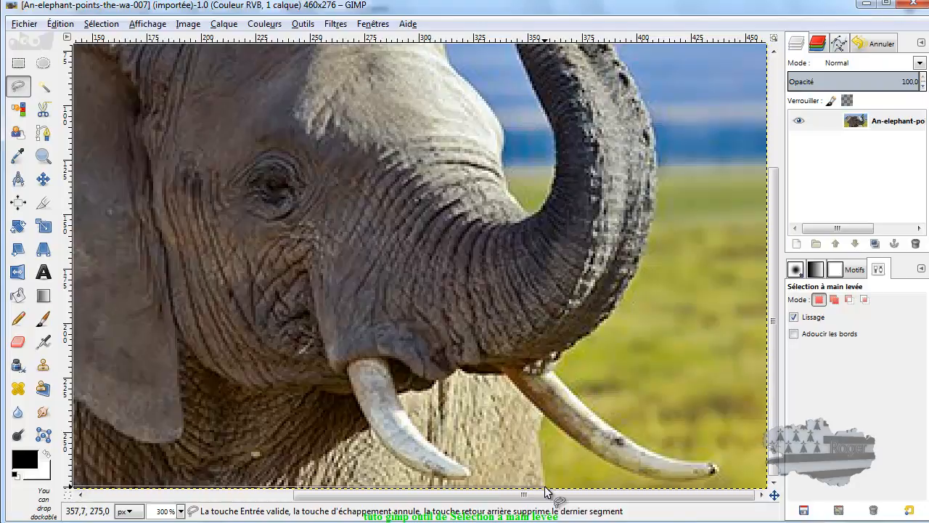
{"action": "left_click", "coordinate": [537, 448]}
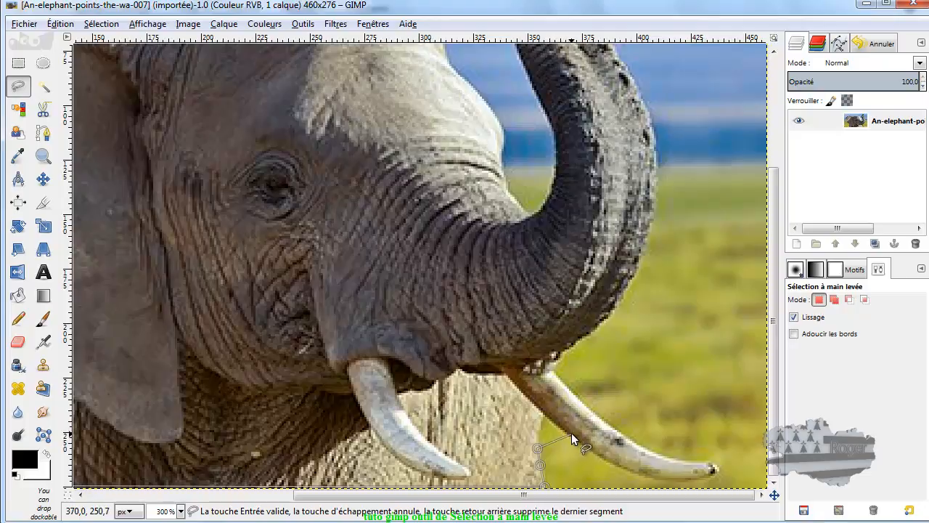
{"action": "left_click", "coordinate": [569, 434]}
{"action": "left_click", "coordinate": [589, 447]}
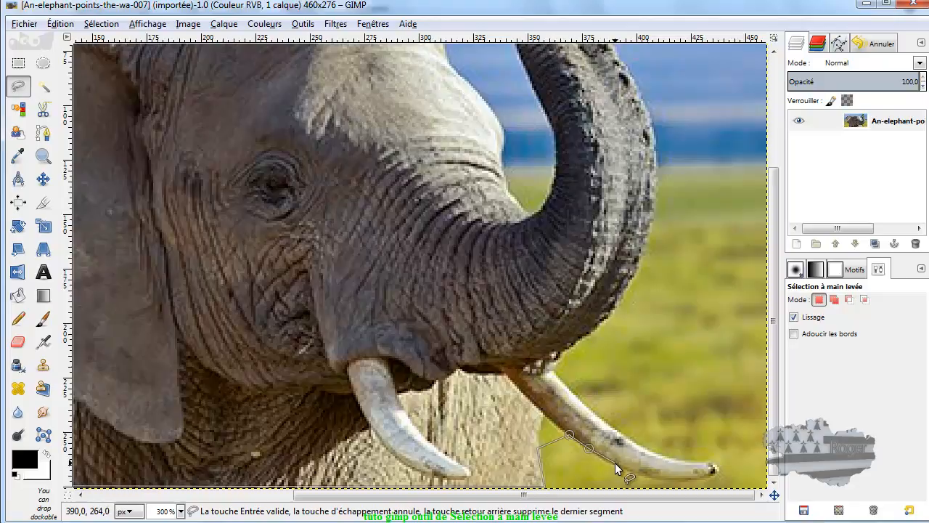
{"action": "left_click", "coordinate": [616, 464]}
{"action": "left_click", "coordinate": [649, 477]}
{"action": "left_click", "coordinate": [685, 480]}
{"action": "left_click", "coordinate": [708, 475]}
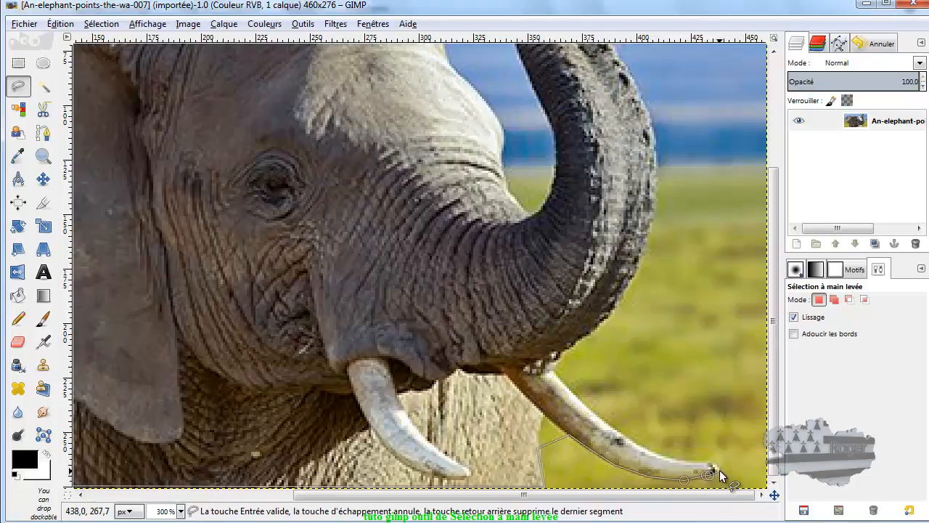
Step: Carry the outline around the tusk's tip and move the misplaced outline point to where the tusk's lower edge meets the chest
{"action": "left_click", "coordinate": [715, 464]}
{"action": "left_click", "coordinate": [689, 460]}
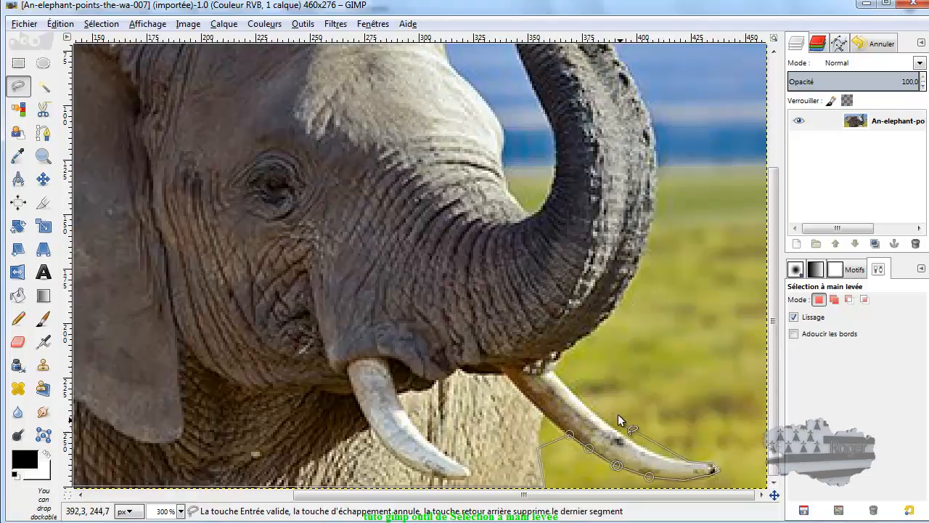
{"action": "left_click", "coordinate": [570, 435]}
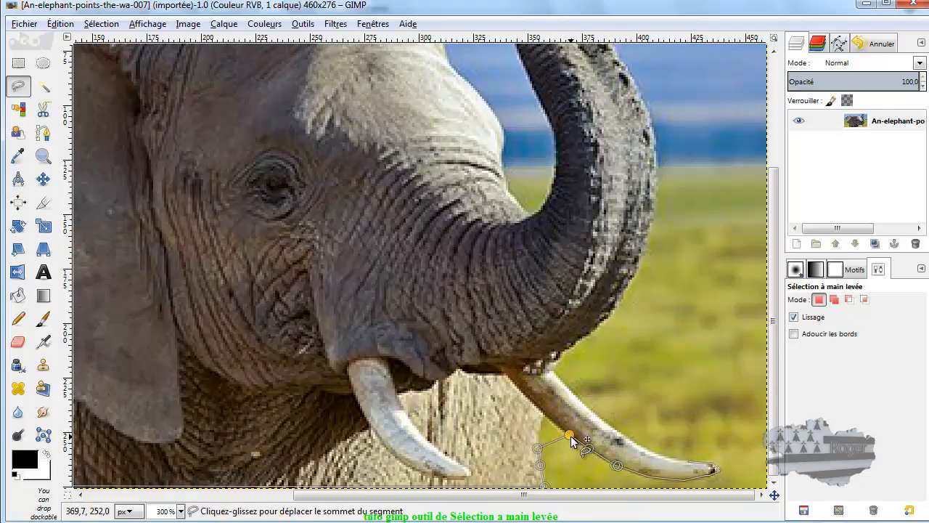
{"action": "left_click_drag", "start_coordinate": [571, 435], "coordinate": [551, 416]}
{"action": "left_click_drag", "start_coordinate": [543, 410], "coordinate": [543, 410]}
Step: Trace the outline back along the tusk's upper edge and around the lower outer curve of the trunk
{"action": "left_click_drag", "start_coordinate": [640, 424], "coordinate": [664, 454]}
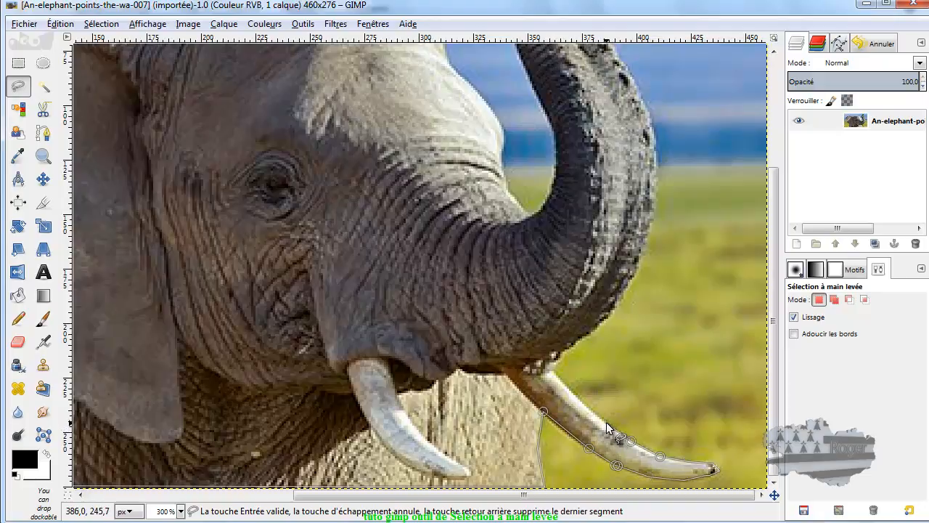
{"action": "left_click", "coordinate": [550, 365]}
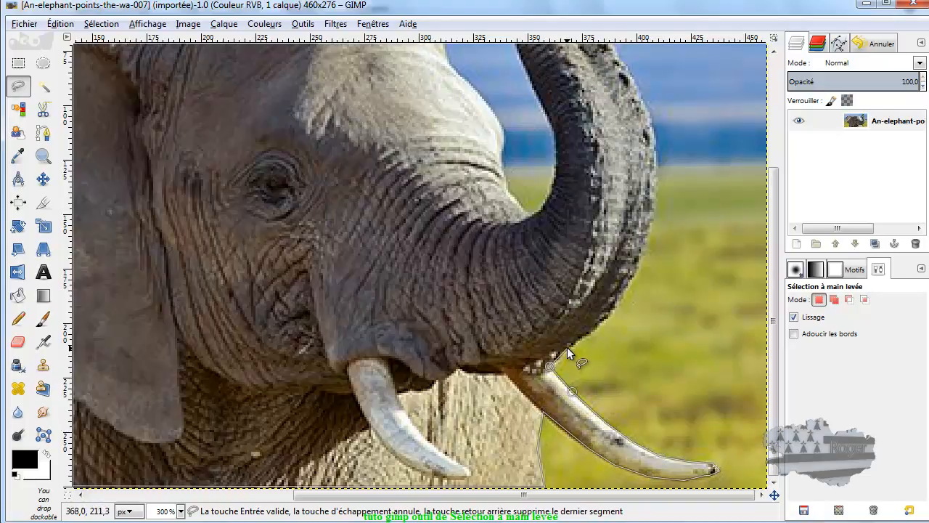
{"action": "left_click", "coordinate": [570, 346]}
{"action": "left_click", "coordinate": [593, 330]}
{"action": "left_click", "coordinate": [618, 304]}
{"action": "left_click", "coordinate": [636, 267]}
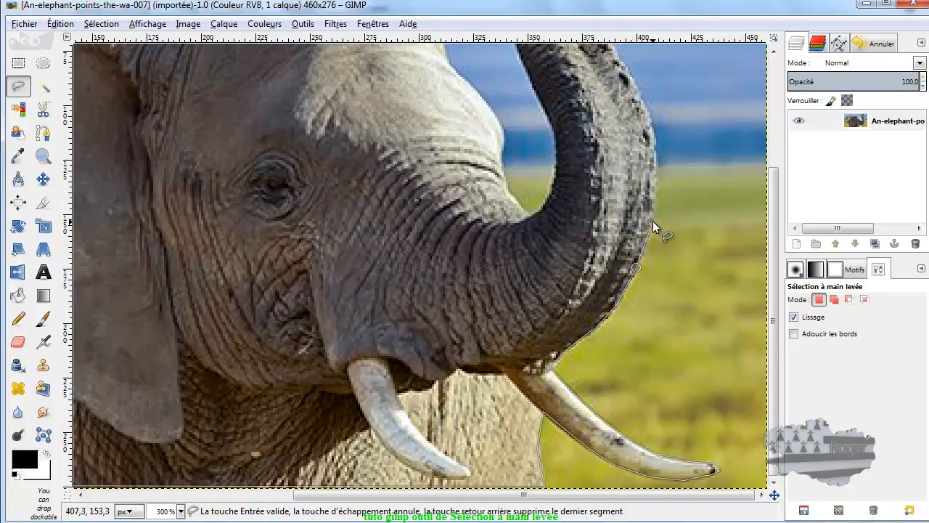
Step: Continue the selection outline up the trunk's outer side, against the grass and sky, to just below its tip
{"action": "left_click", "coordinate": [656, 173]}
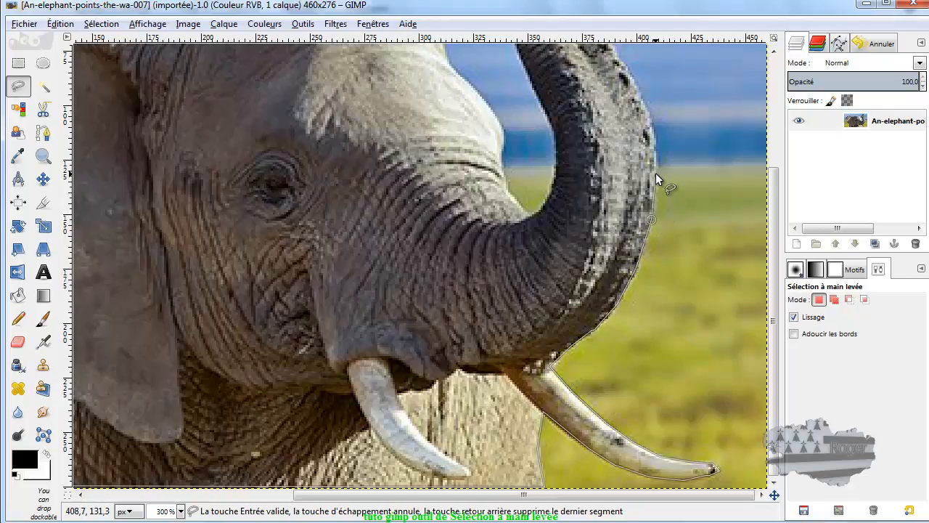
{"action": "left_click", "coordinate": [653, 127]}
{"action": "left_click", "coordinate": [636, 91]}
{"action": "scroll", "coordinate": [632, 123], "scroll_direction": "up", "scroll_amount": 5}
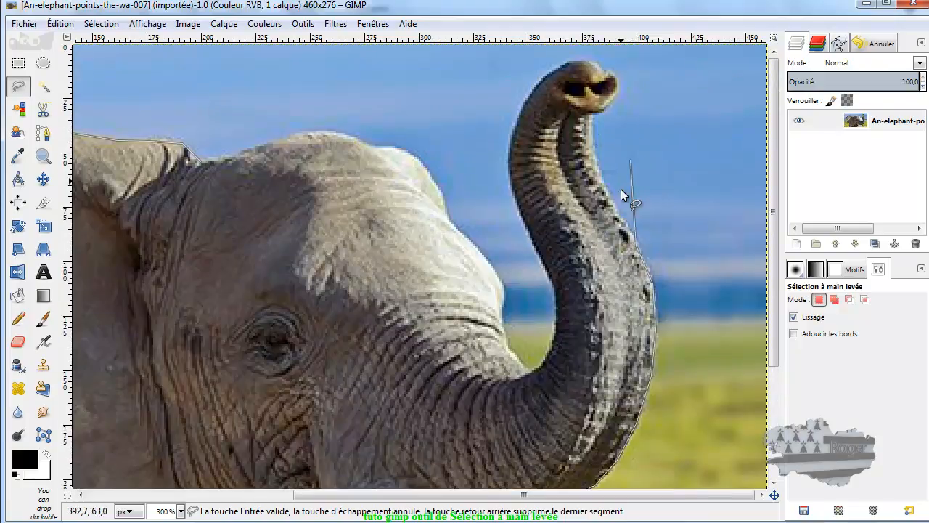
{"action": "left_click", "coordinate": [619, 215]}
{"action": "left_click", "coordinate": [600, 178]}
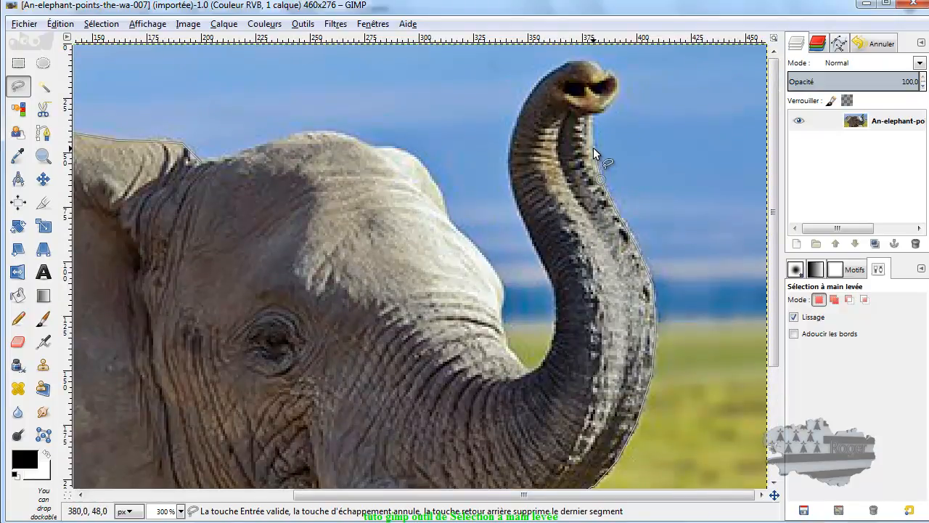
Step: Trace the selection outline around the trunk's tip and over its rounded top
{"action": "left_click", "coordinate": [589, 110]}
{"action": "left_click", "coordinate": [613, 96]}
{"action": "left_click", "coordinate": [616, 81]}
{"action": "left_click", "coordinate": [613, 73]}
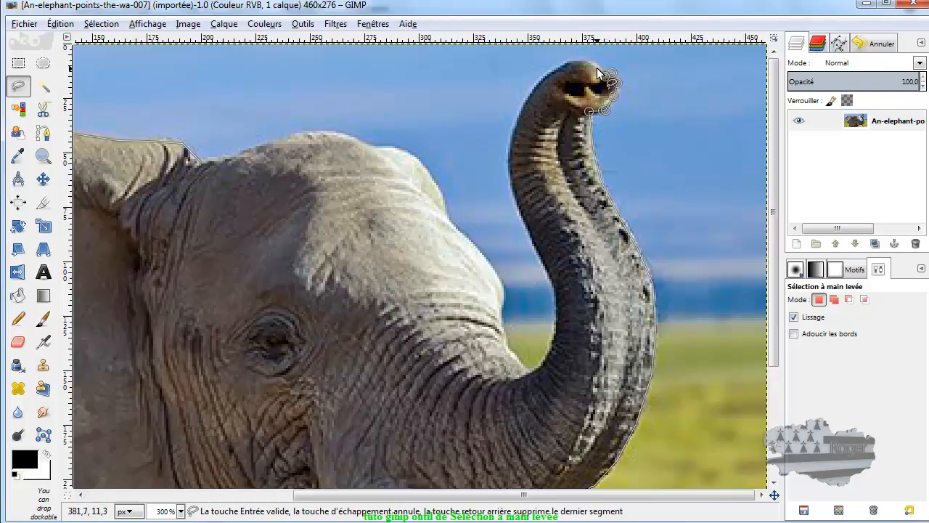
{"action": "left_click", "coordinate": [583, 62]}
{"action": "left_click", "coordinate": [560, 65]}
Step: Extend the selection outline down the trunk's inner side to the level of the blue horizon band
{"action": "left_click", "coordinate": [539, 86]}
{"action": "left_click", "coordinate": [523, 108]}
{"action": "left_click", "coordinate": [515, 138]}
{"action": "left_click", "coordinate": [511, 169]}
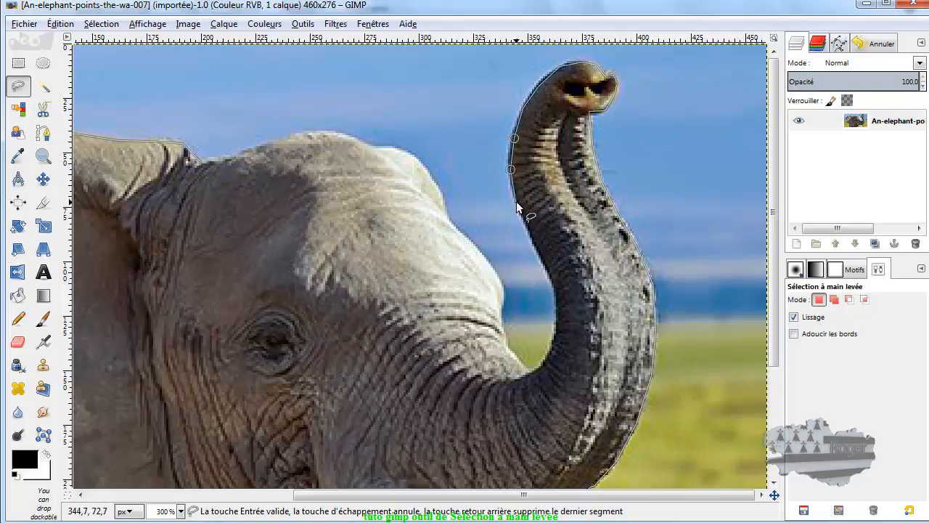
{"action": "left_click", "coordinate": [519, 204]}
{"action": "left_click", "coordinate": [547, 269]}
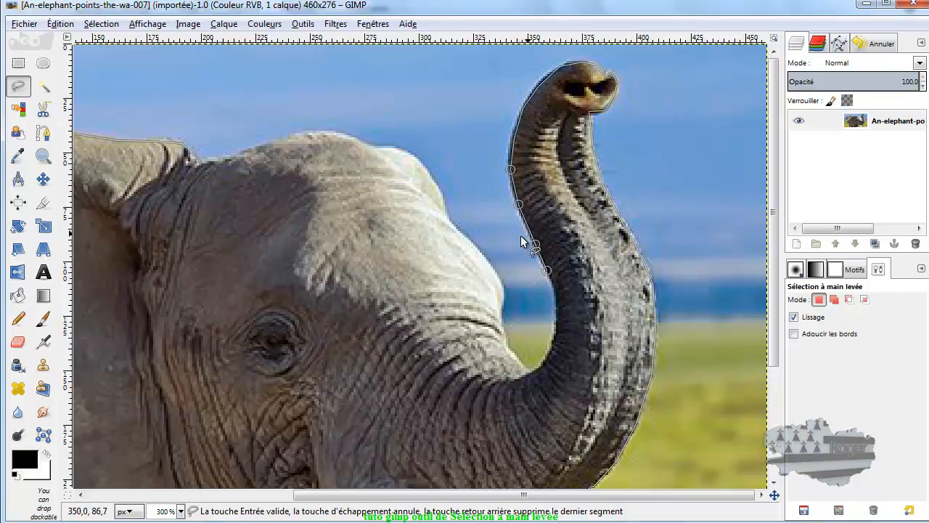
Step: Continue the outline down the rest of the trunk's inner side to the bottom of the gap between trunk and forehead
{"action": "key", "text": "Return"}
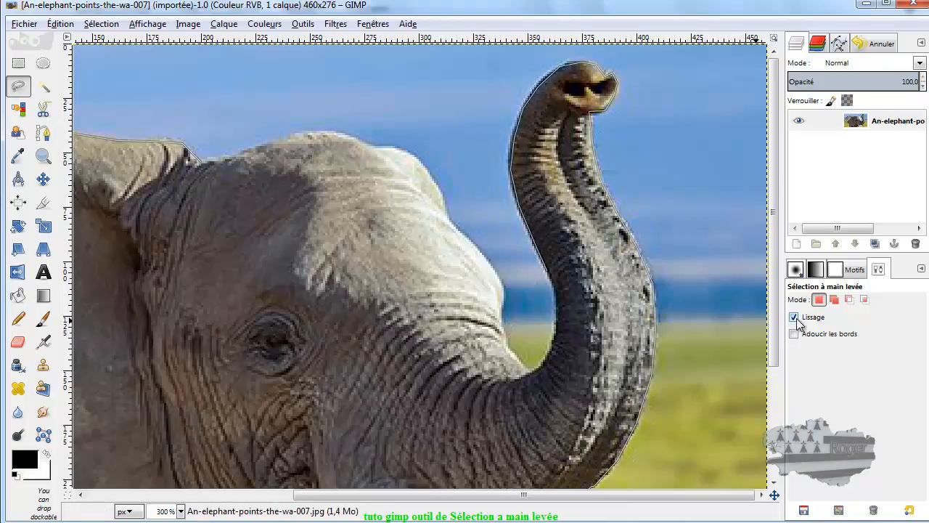
{"action": "left_click", "coordinate": [556, 289]}
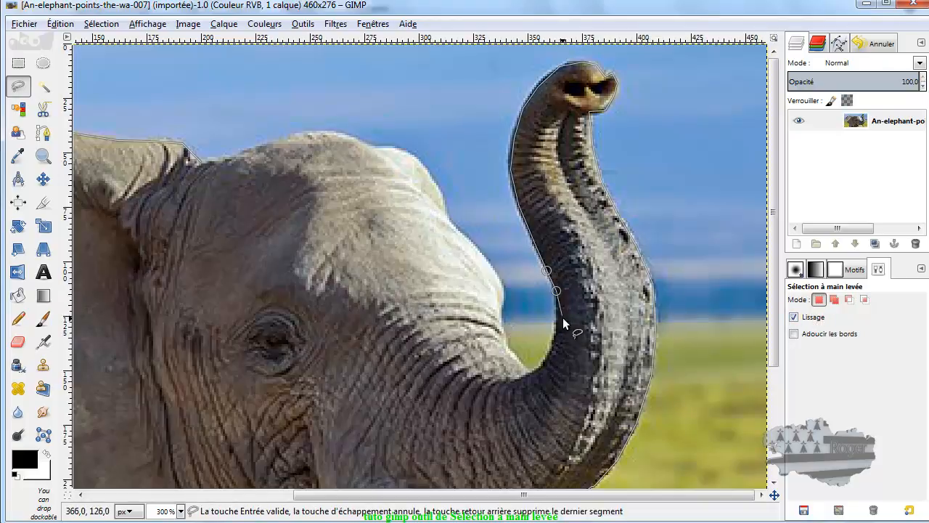
{"action": "left_click", "coordinate": [557, 322]}
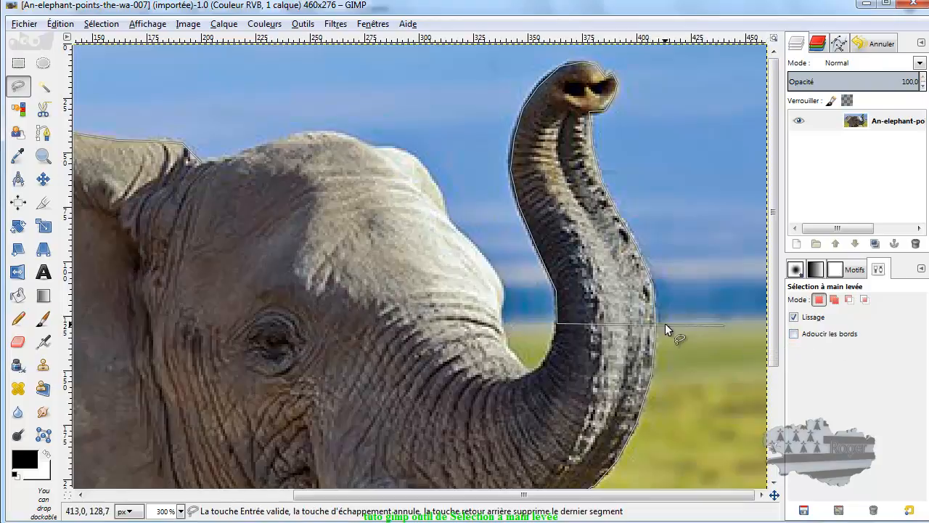
{"action": "left_click", "coordinate": [554, 348]}
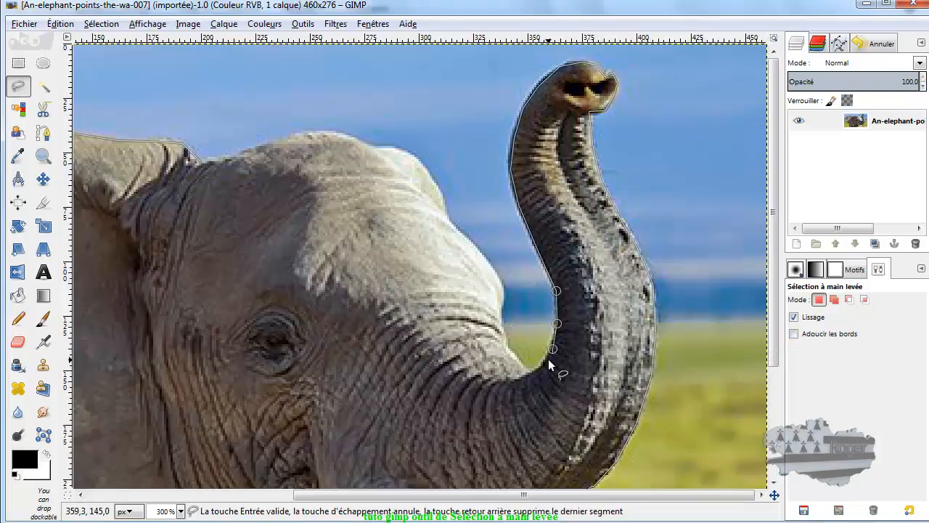
{"action": "left_click", "coordinate": [535, 371]}
Step: Trace the outline up the forehead and over the top of the head, closing the selection at its starting point beside the ear
{"action": "left_click", "coordinate": [515, 356]}
{"action": "left_click", "coordinate": [506, 346]}
{"action": "left_click", "coordinate": [499, 320]}
{"action": "left_click", "coordinate": [498, 308]}
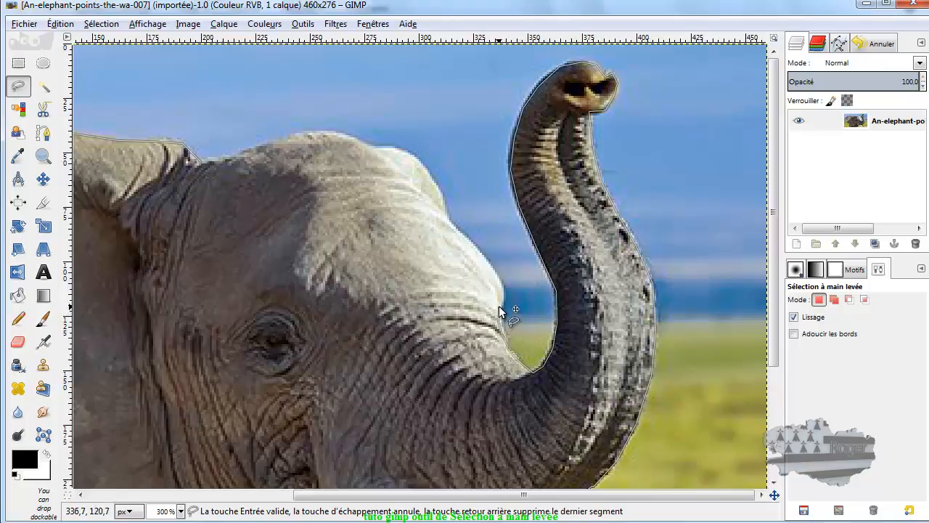
{"action": "key", "text": "Return"}
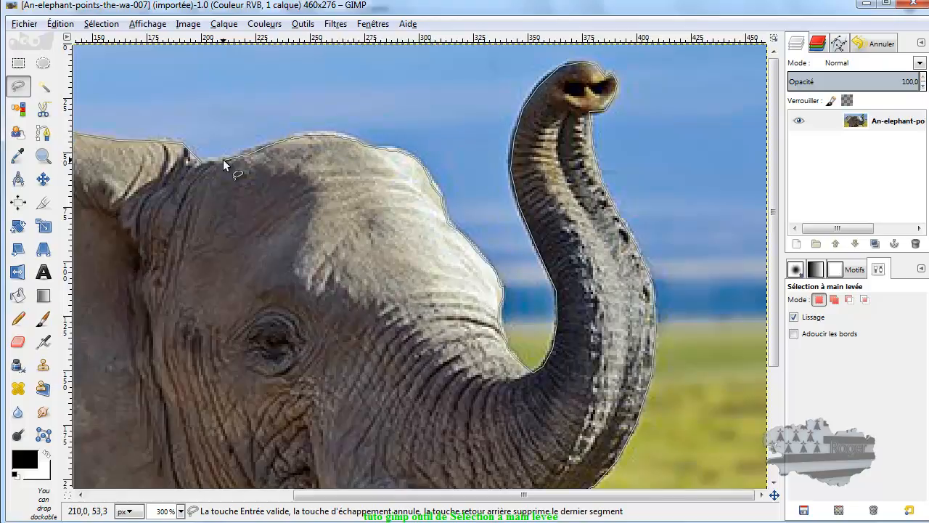
{"action": "left_click", "coordinate": [202, 166]}
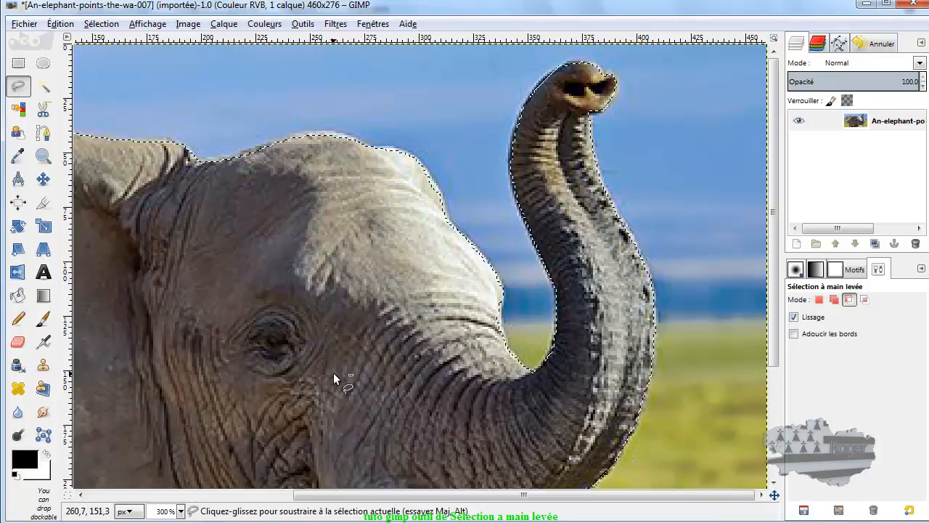
Step: Duplicate the elephant photo layer and hide the original layer beneath the copy
{"action": "scroll", "coordinate": [333, 373], "scroll_direction": "down", "scroll_amount": 2}
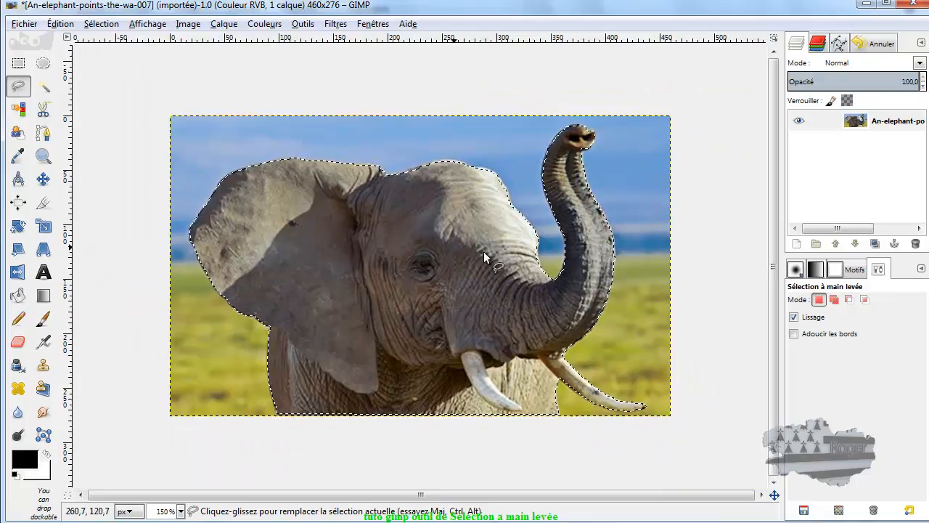
{"action": "left_click_drag", "start_coordinate": [877, 122], "coordinate": [853, 123]}
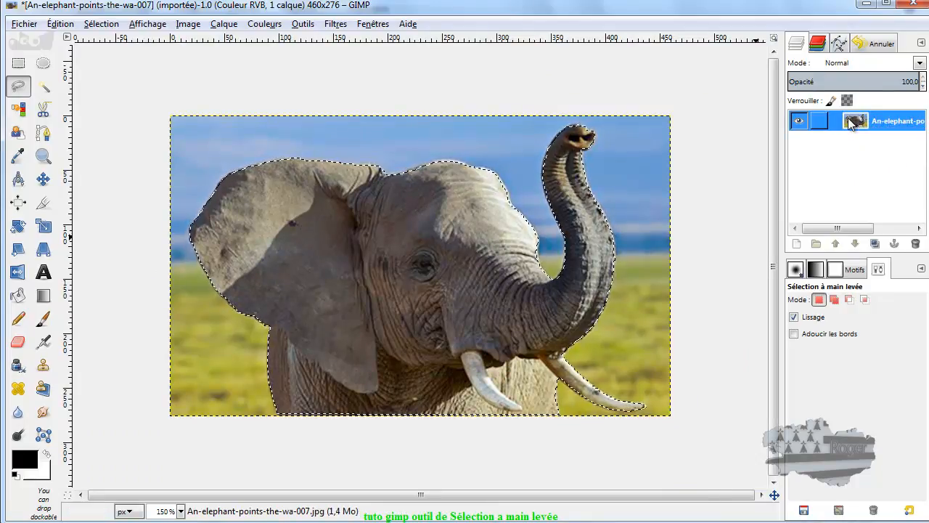
{"action": "right_click", "coordinate": [850, 119]}
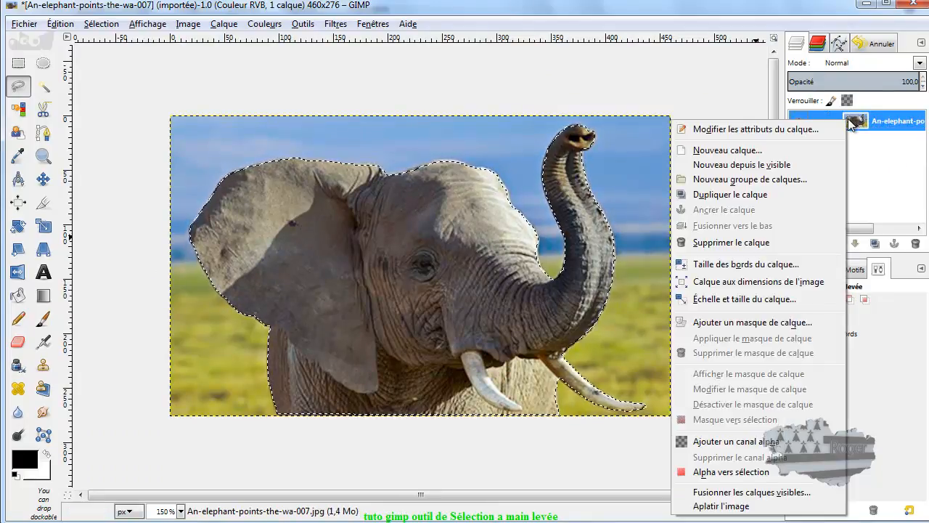
{"action": "left_click", "coordinate": [748, 195]}
{"action": "left_click", "coordinate": [799, 141]}
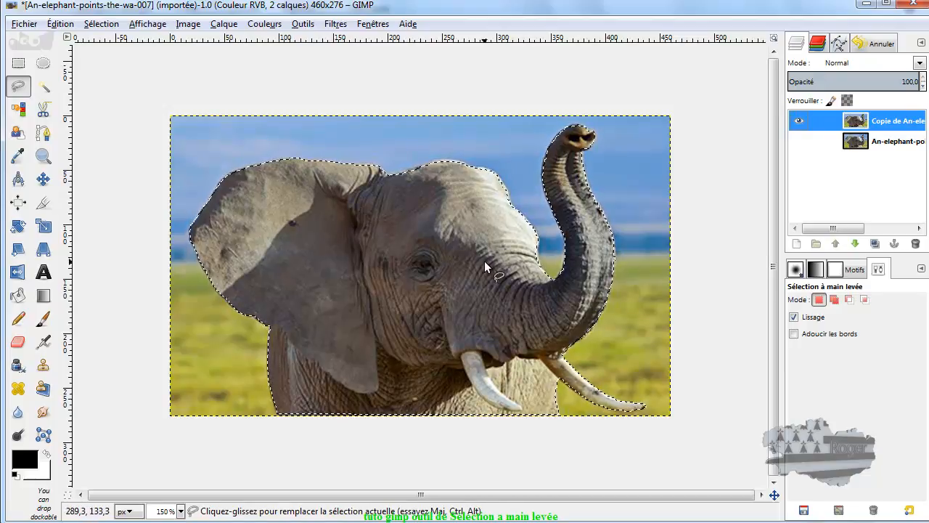
Step: Try clearing the selected elephant with white and with black as background colour, undoing each attempt and restoring the original foreground and background colours
{"action": "key", "text": "Delete"}
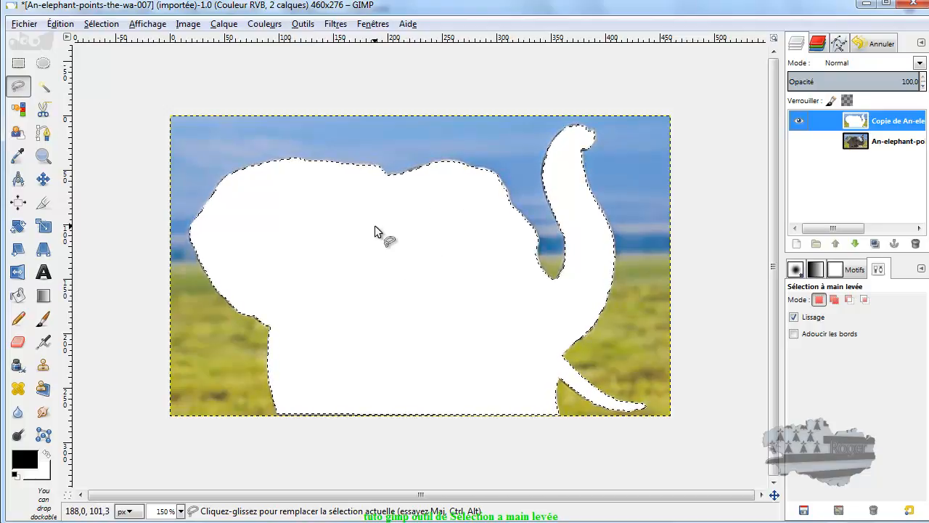
{"action": "key", "text": "ctrl+z"}
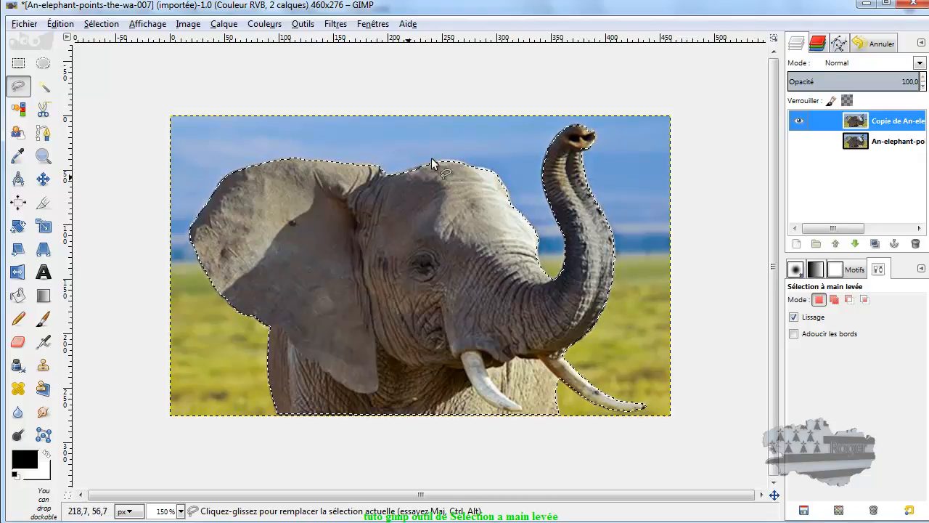
{"action": "left_click", "coordinate": [47, 455]}
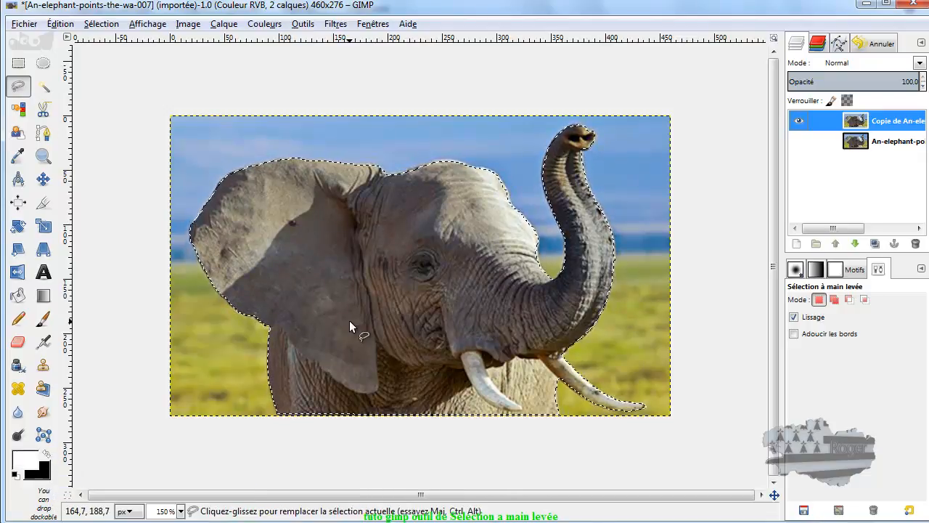
{"action": "key", "text": "ctrl+period"}
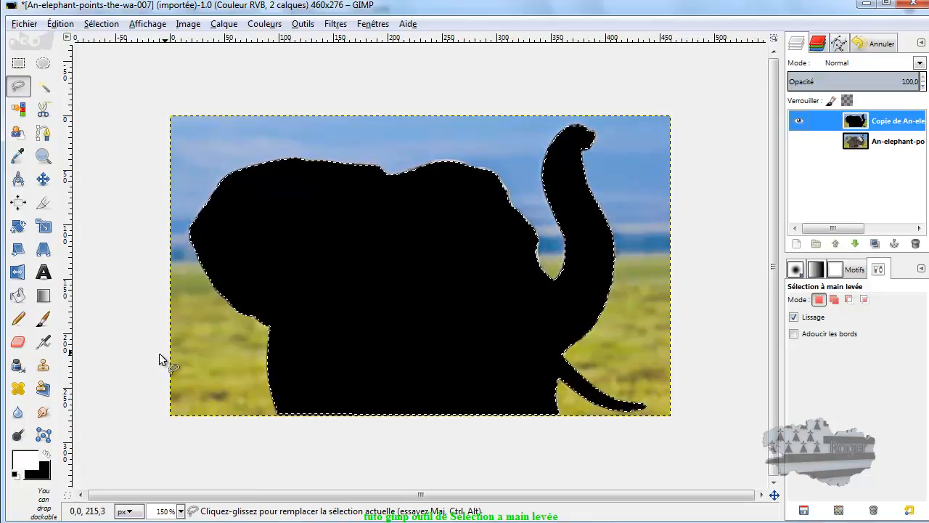
{"action": "left_click", "coordinate": [46, 454]}
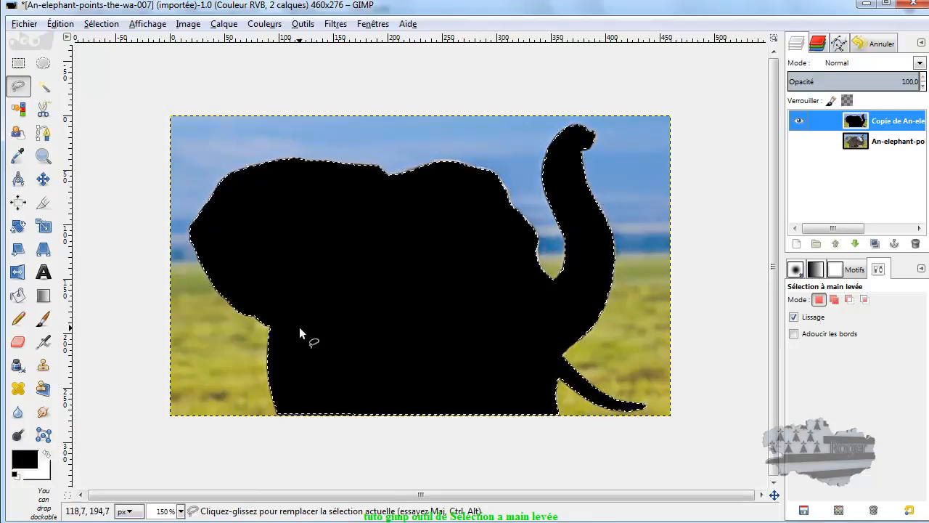
{"action": "key", "text": "ctrl+z"}
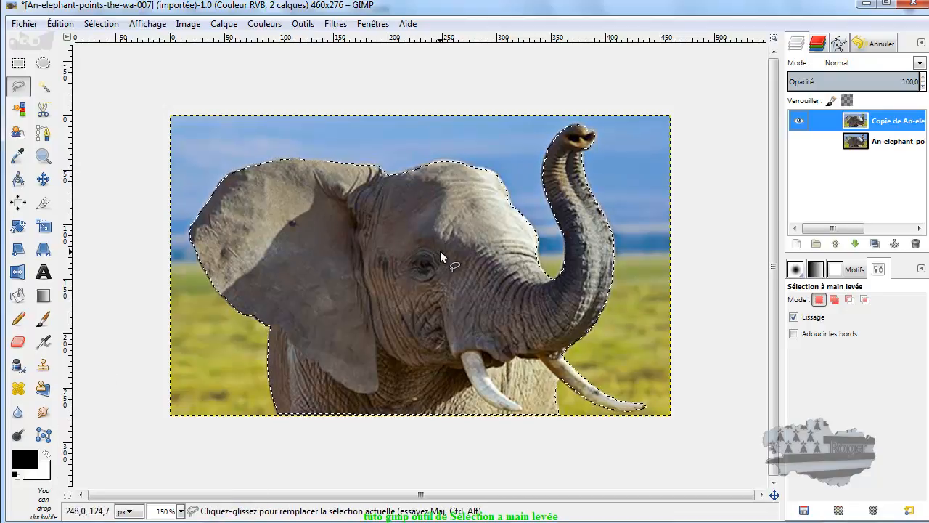
Step: Add an alpha channel to the duplicated photo layer
{"action": "right_click", "coordinate": [883, 125]}
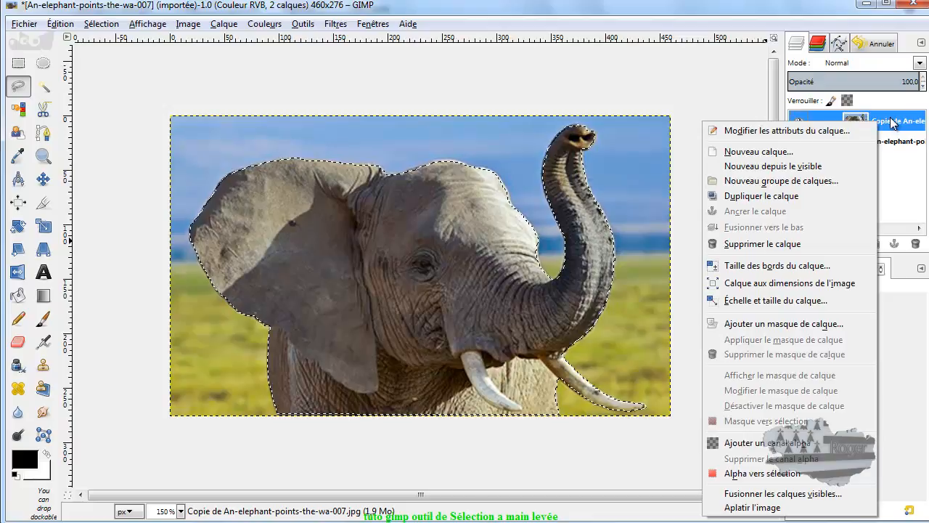
{"action": "right_click", "coordinate": [892, 124]}
{"action": "right_click", "coordinate": [893, 123]}
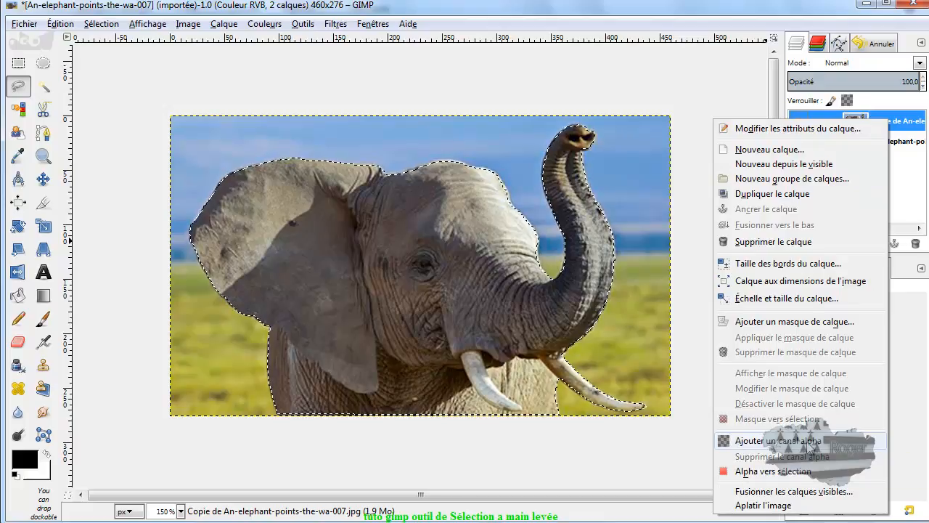
{"action": "left_click", "coordinate": [759, 440]}
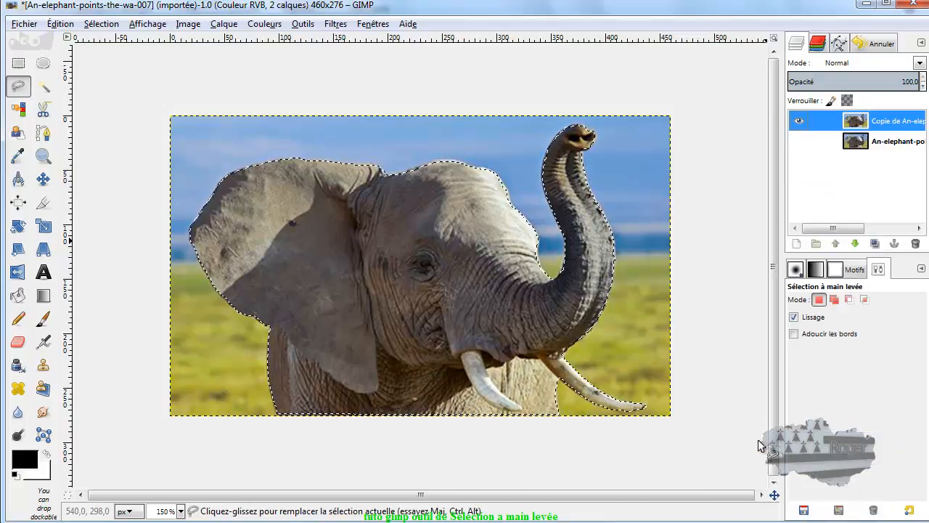
Step: Try Alpha to Selection on the duplicated layer, undo it, then try clearing the elephant outline to transparency and undo that
{"action": "right_click", "coordinate": [889, 124]}
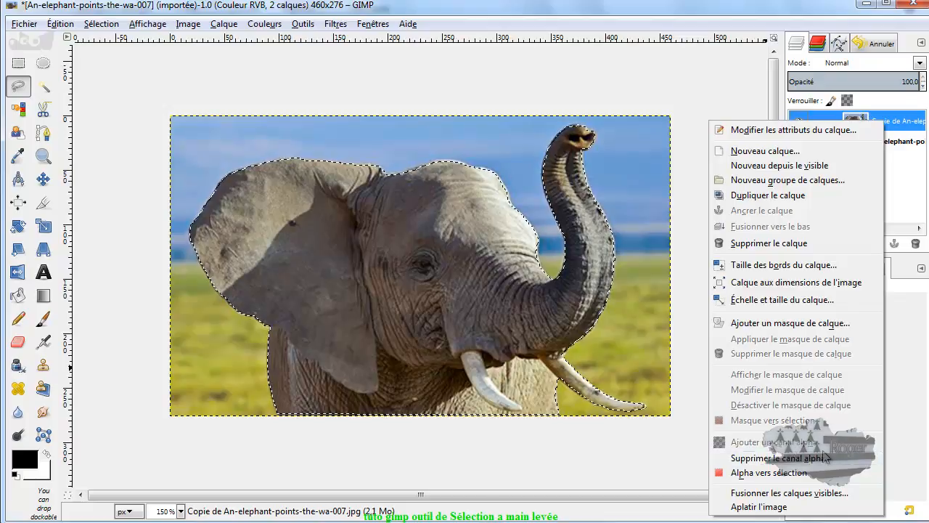
{"action": "left_click", "coordinate": [776, 472]}
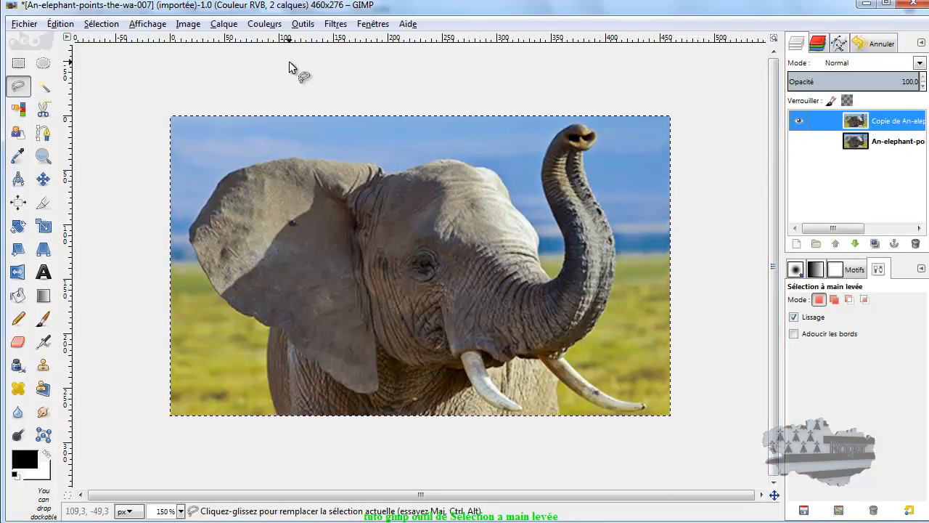
{"action": "left_click", "coordinate": [51, 28]}
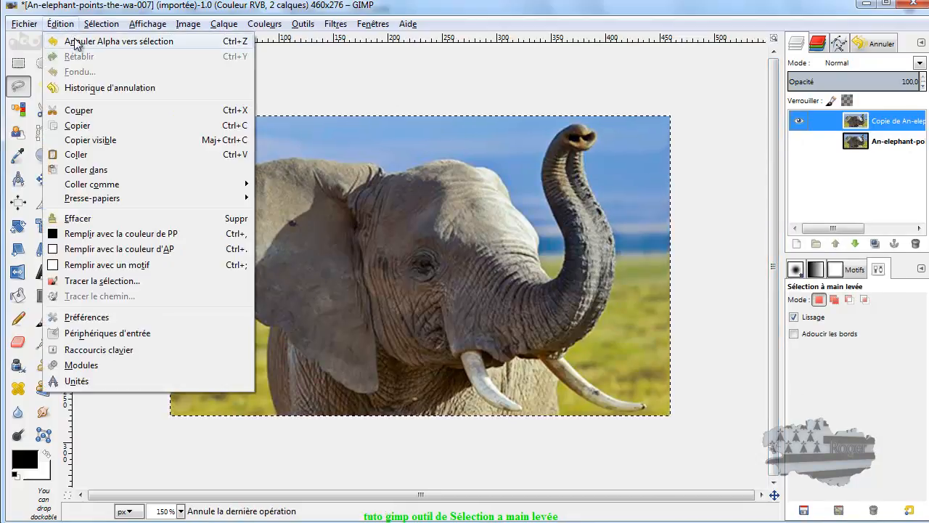
{"action": "left_click", "coordinate": [75, 40]}
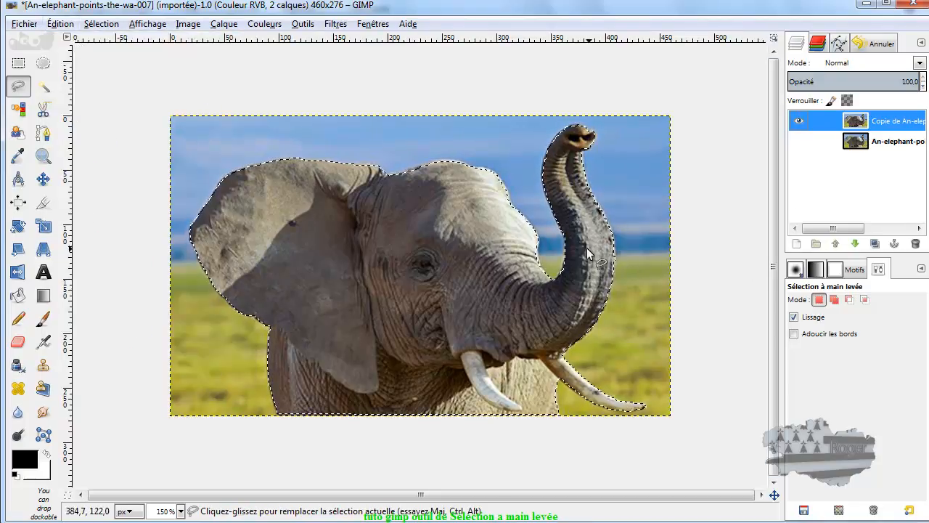
{"action": "key", "text": "Delete"}
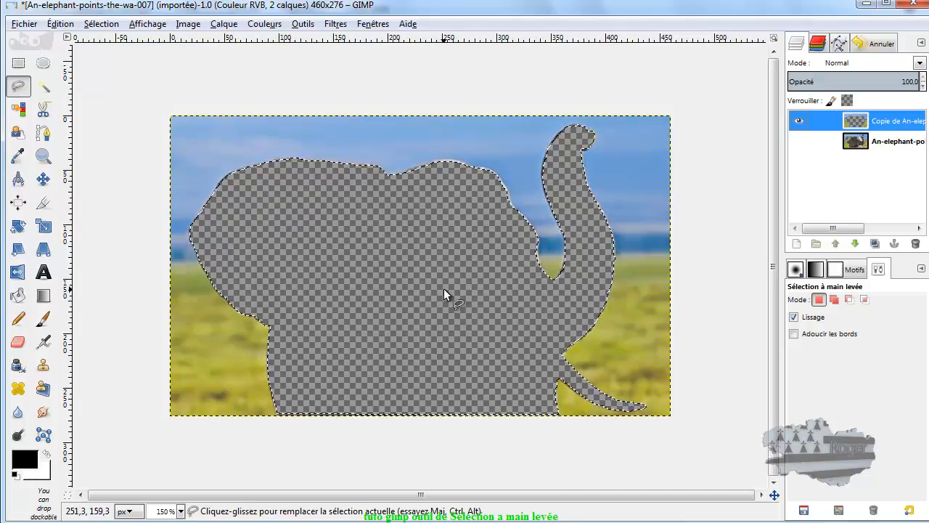
{"action": "key", "text": "ctrl+z"}
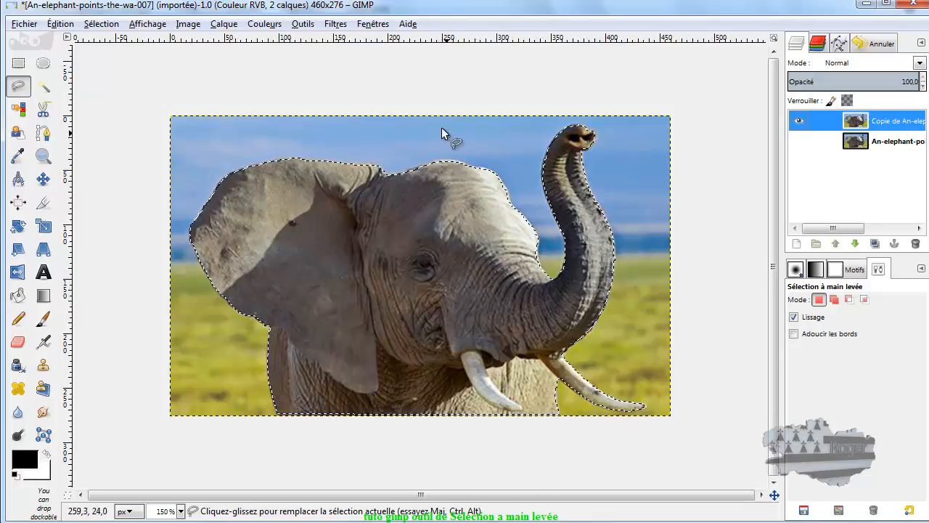
Step: Invert the elephant selection, clear the background of the duplicated layer to transparency, and remove the selection
{"action": "left_click", "coordinate": [101, 25]}
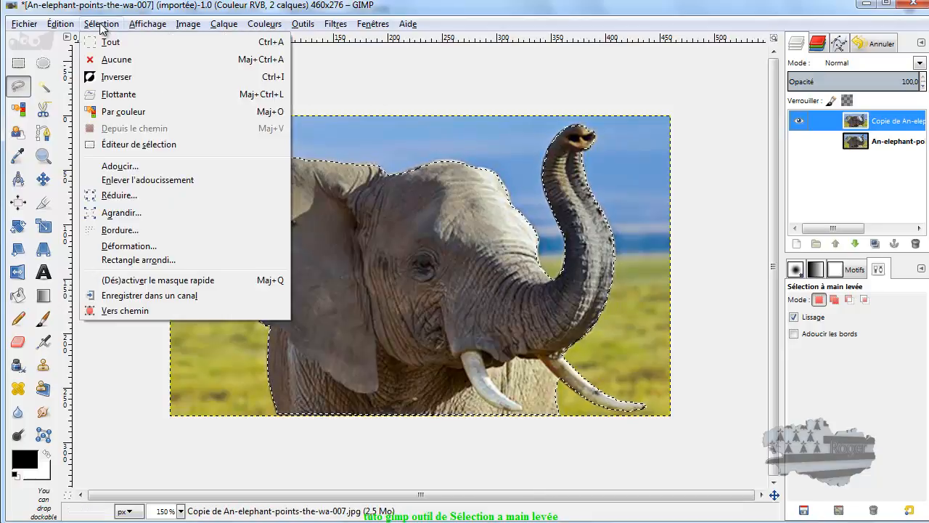
{"action": "left_click", "coordinate": [122, 77]}
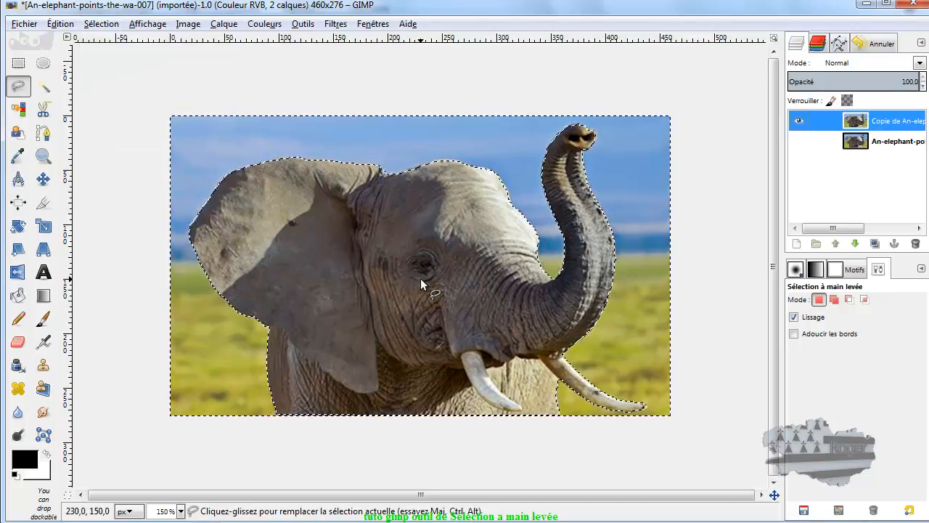
{"action": "key", "text": "Delete"}
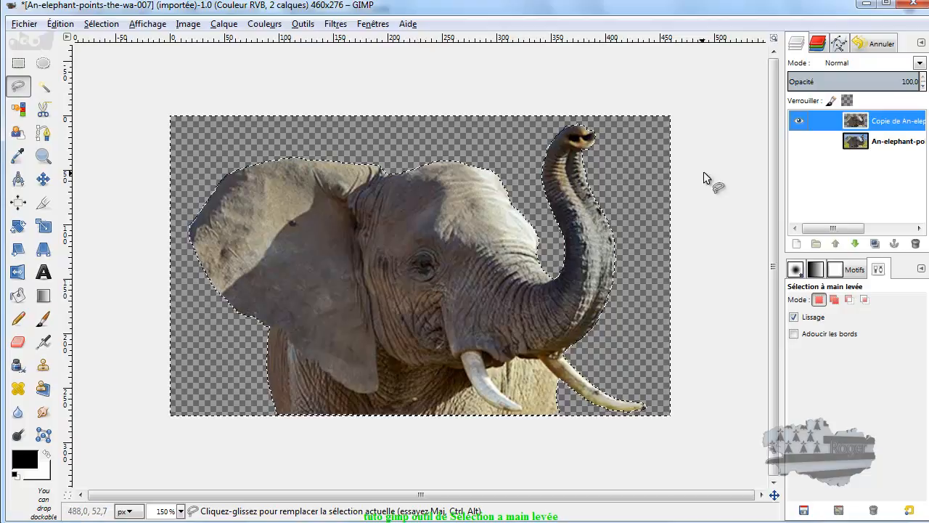
{"action": "left_click", "coordinate": [101, 24]}
{"action": "left_click", "coordinate": [108, 60]}
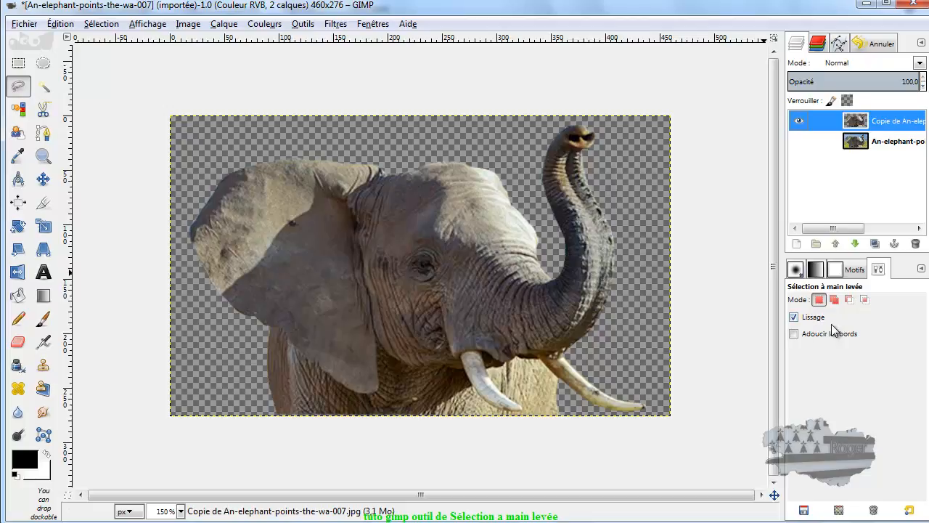
Step: Turn off antialiasing (Lissage) for Free Select, hide the cut-out copy, and show and activate the original photo layer
{"action": "left_click", "coordinate": [794, 318]}
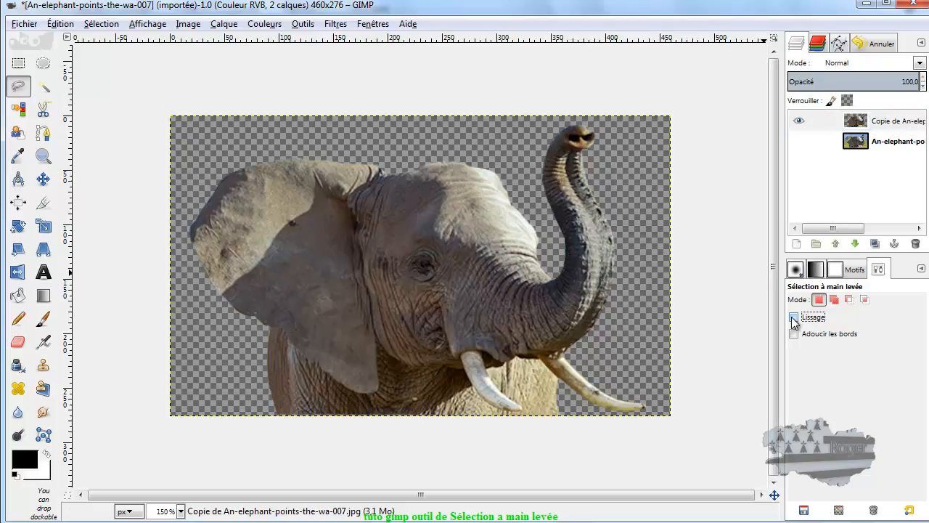
{"action": "left_click", "coordinate": [799, 120]}
{"action": "left_click", "coordinate": [799, 142]}
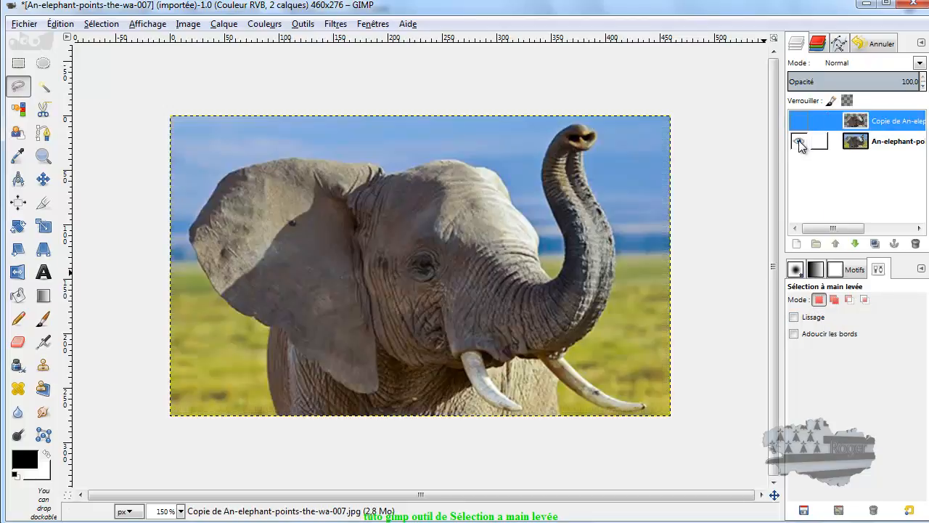
{"action": "left_click", "coordinate": [857, 143]}
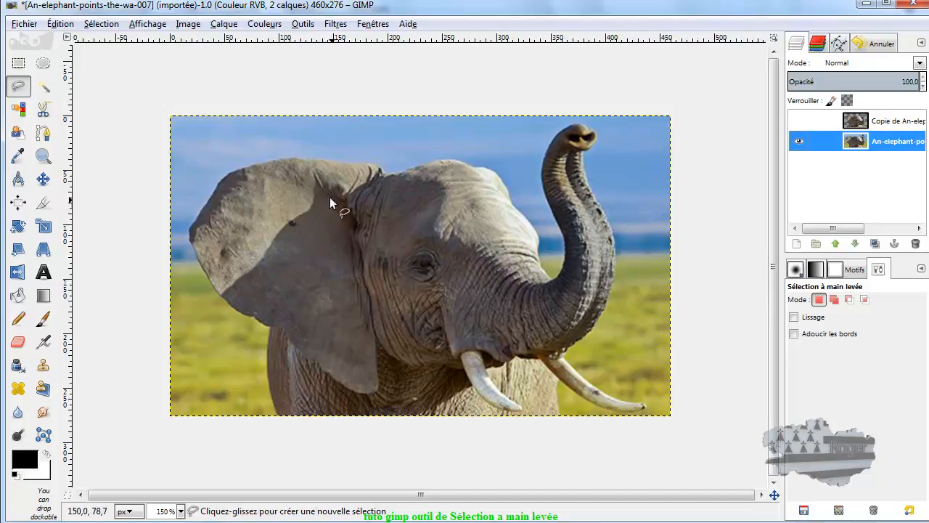
Step: Trace a freehand selection around the upper part of the elephant's ear, closing it at the starting point beside the head
{"action": "key", "text": "plus"}
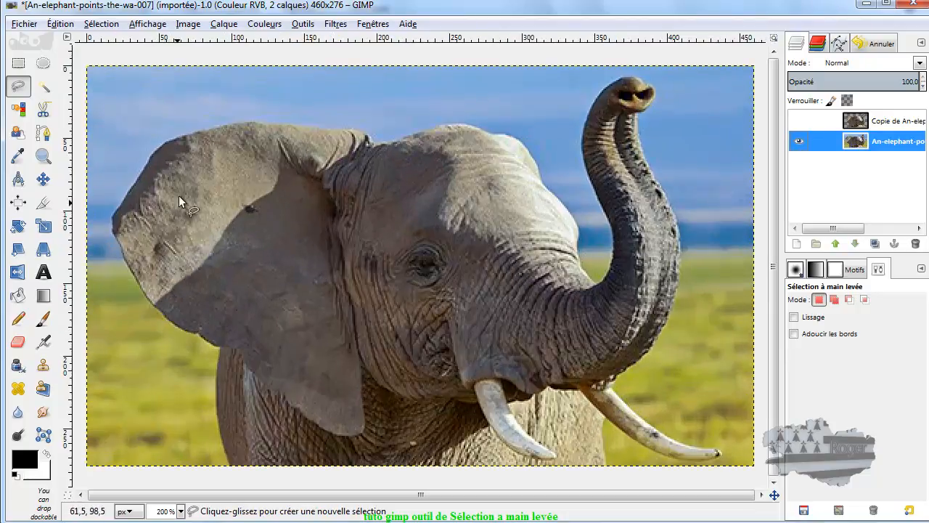
{"action": "scroll", "coordinate": [77, 167], "scroll_direction": "up", "scroll_amount": 1}
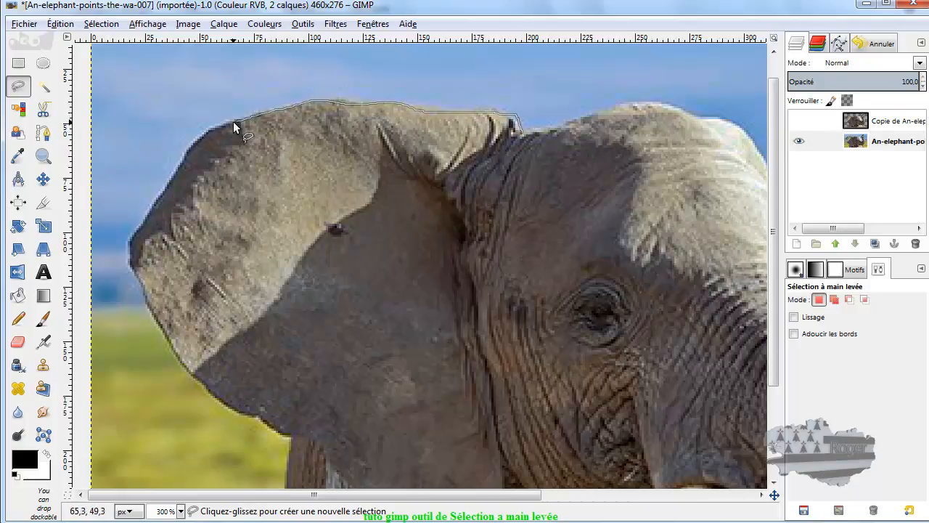
{"action": "mouse_move", "coordinate": [144, 220]}
{"action": "left_mouse_down"}
{"action": "mouse_move", "coordinate": [131, 247]}
{"action": "mouse_move", "coordinate": [226, 247]}
{"action": "mouse_move", "coordinate": [508, 149]}
{"action": "left_mouse_up"}
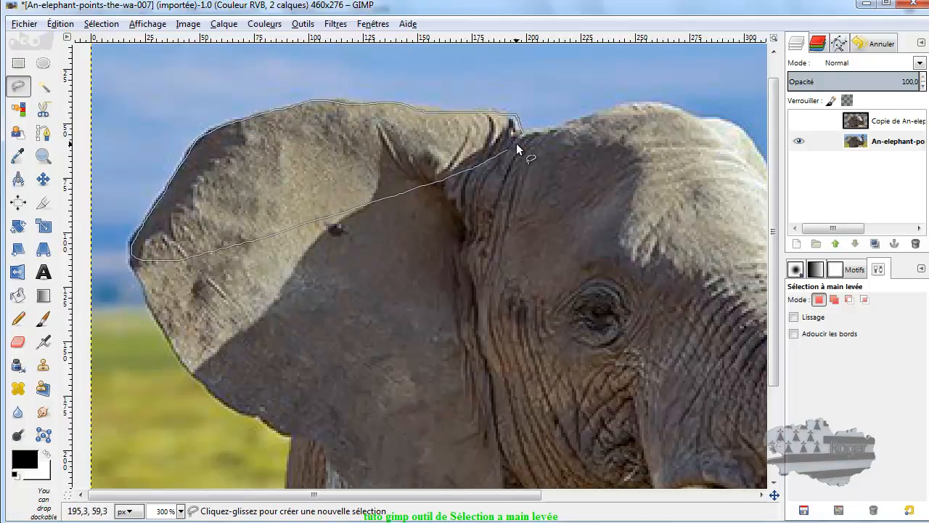
{"action": "left_click", "coordinate": [522, 133]}
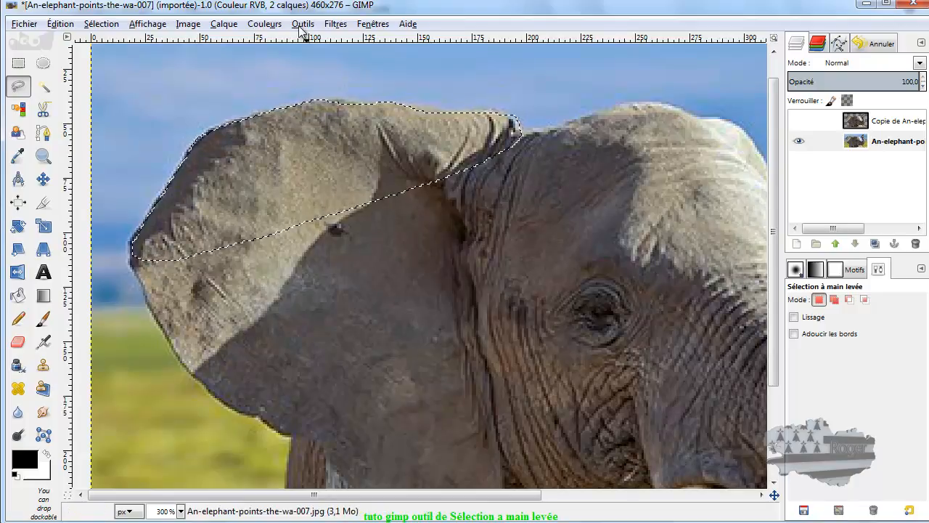
Step: Invert the ear selection, duplicate the original photo layer, and hide the original beneath the new copy
{"action": "left_click", "coordinate": [105, 28]}
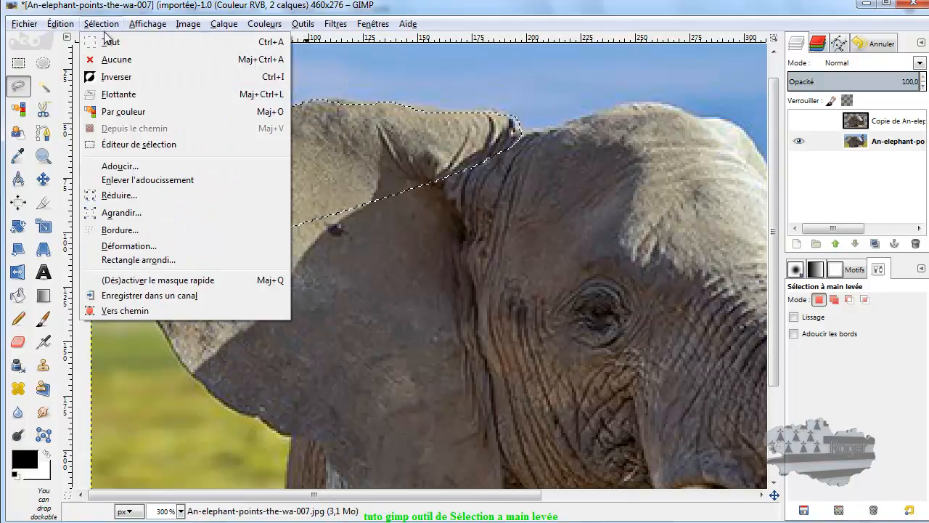
{"action": "left_click", "coordinate": [112, 77]}
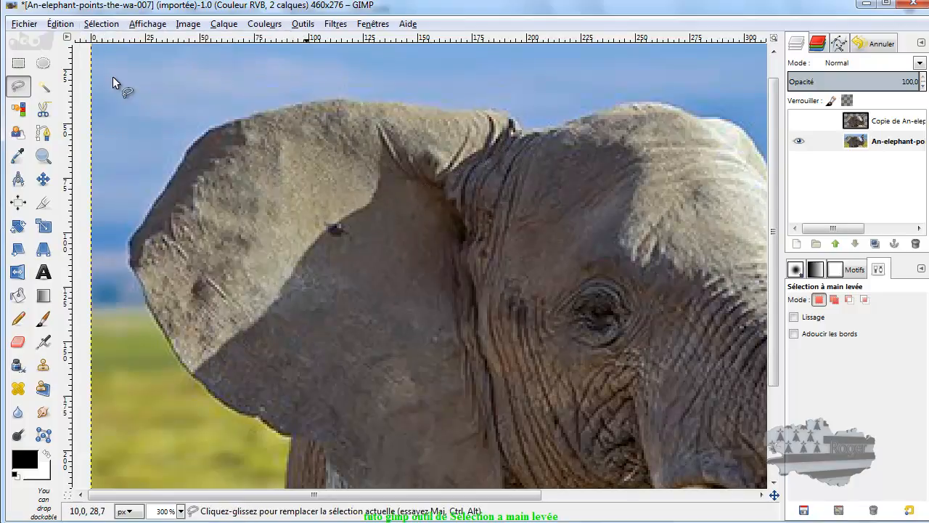
{"action": "right_click", "coordinate": [888, 145]}
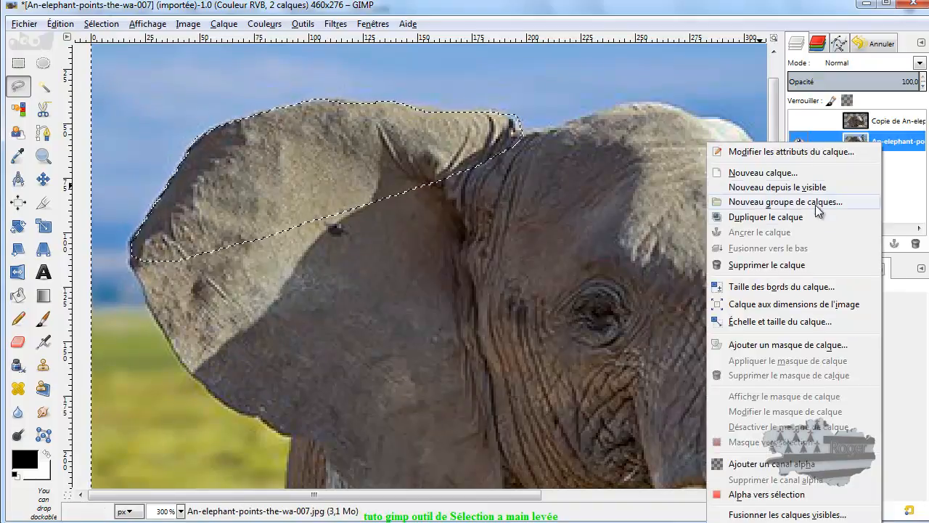
{"action": "left_click", "coordinate": [804, 220]}
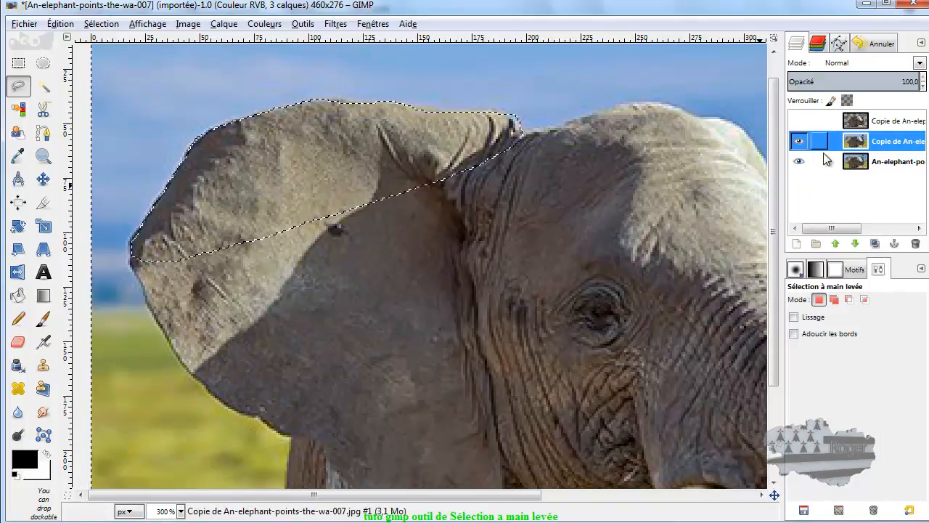
{"action": "left_click", "coordinate": [799, 161]}
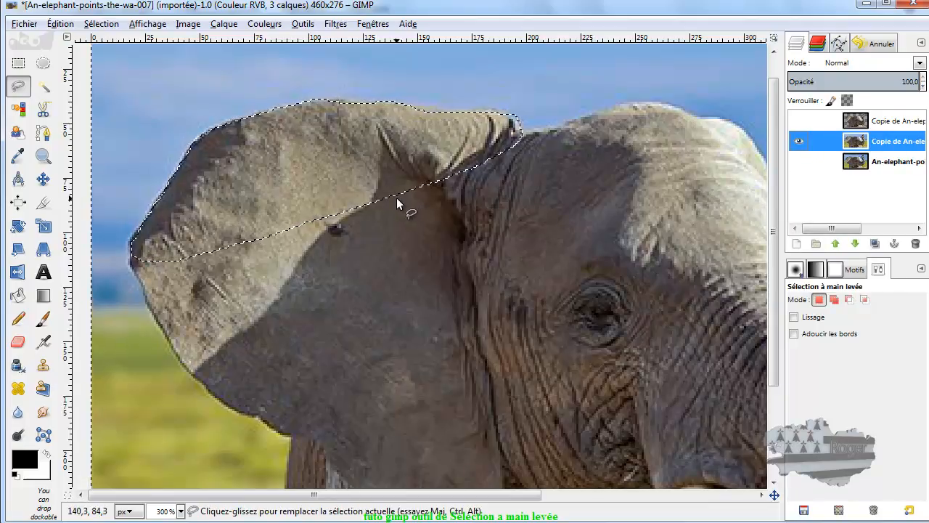
Step: Try clearing everything outside the ear on the new copy without an alpha channel, then undo the clearing
{"action": "key", "text": "minus"}
{"action": "key", "text": "minus"}
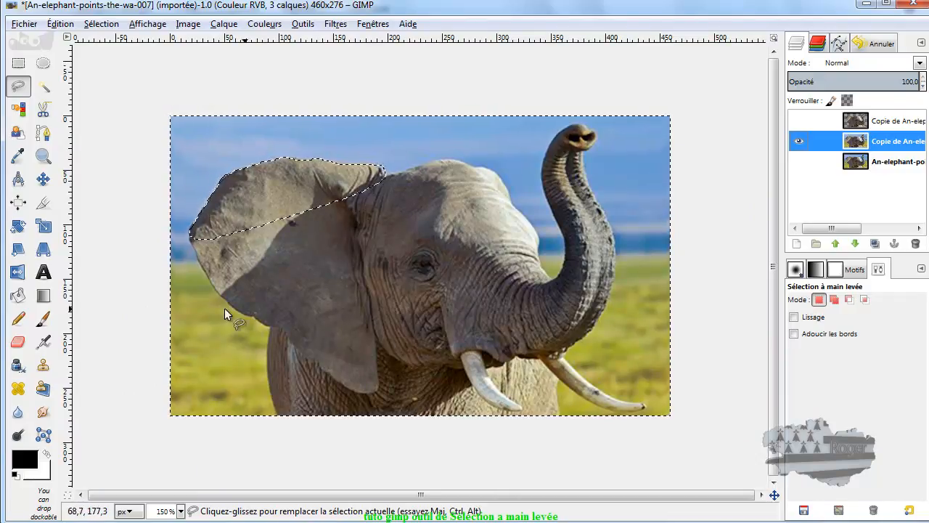
{"action": "key", "text": "plus"}
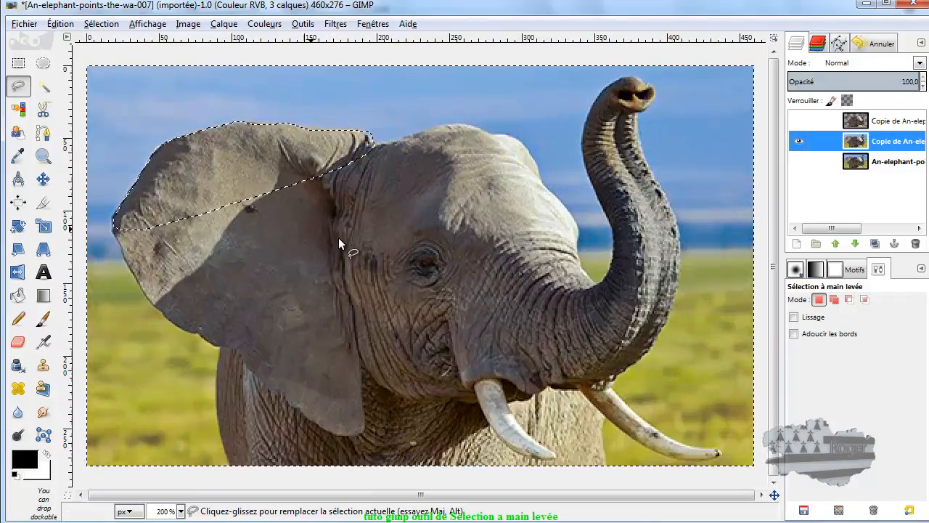
{"action": "key", "text": "ctrl+i"}
{"action": "key", "text": "Delete"}
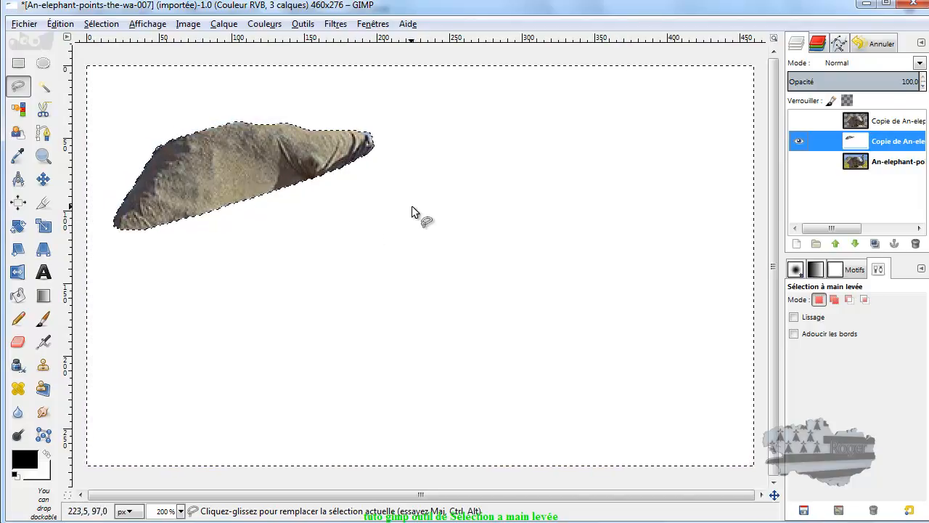
{"action": "key", "text": "ctrl+z"}
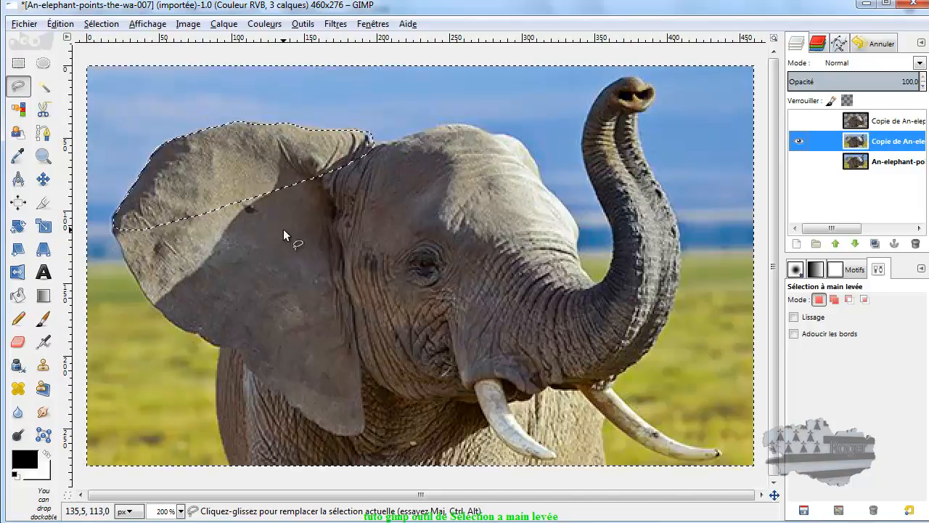
Step: Add an alpha channel to the new copy and to the original photo layer, and make the new copy active again
{"action": "right_click", "coordinate": [892, 142]}
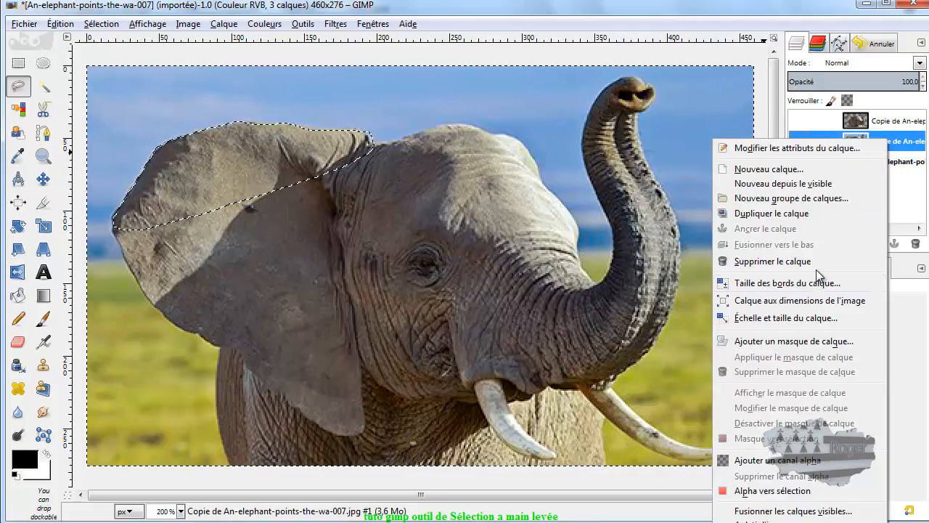
{"action": "left_click", "coordinate": [779, 460]}
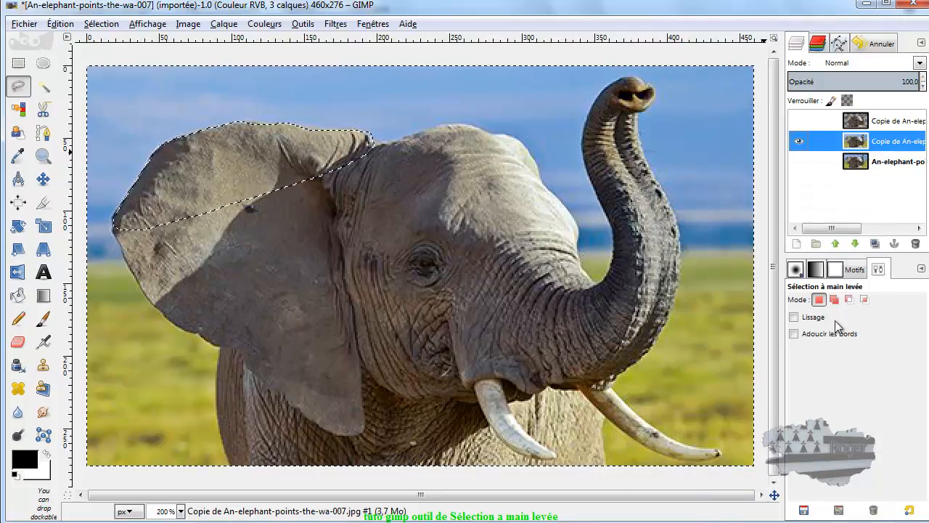
{"action": "right_click", "coordinate": [881, 166]}
{"action": "left_click", "coordinate": [777, 484]}
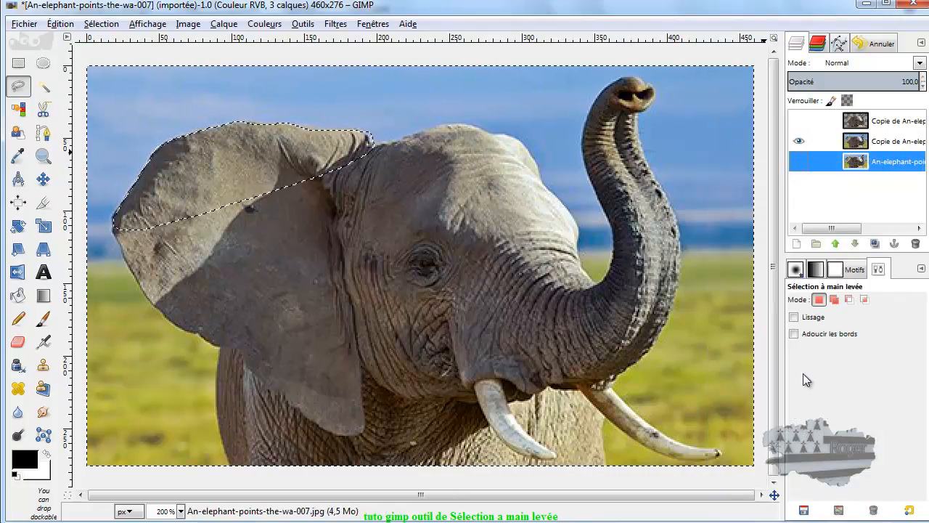
{"action": "left_click", "coordinate": [892, 142]}
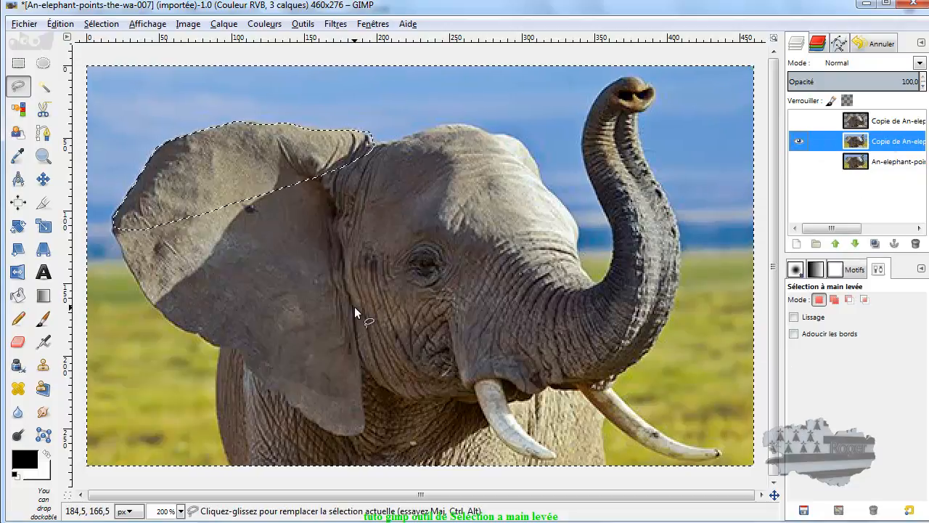
Step: Clear everything outside the upper ear on the new copy to transparency and remove the selection
{"action": "key", "text": "Delete"}
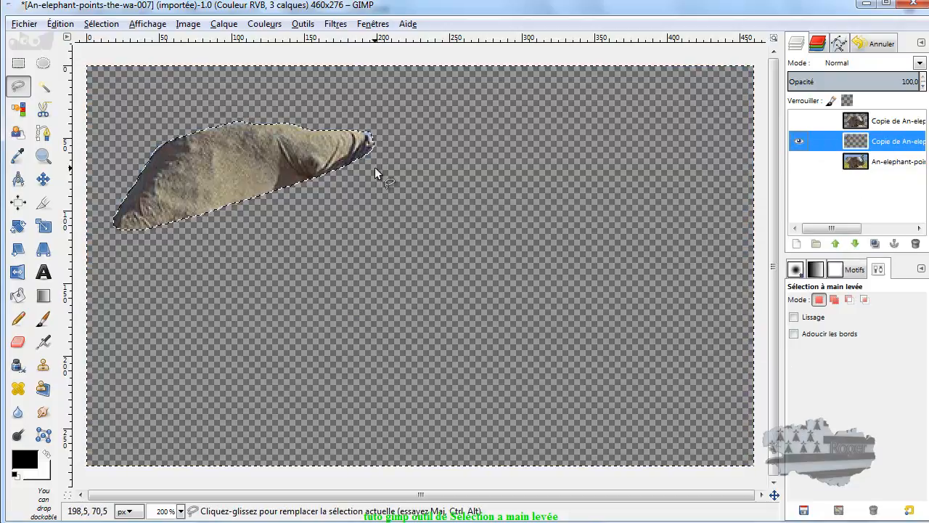
{"action": "left_click", "coordinate": [101, 24]}
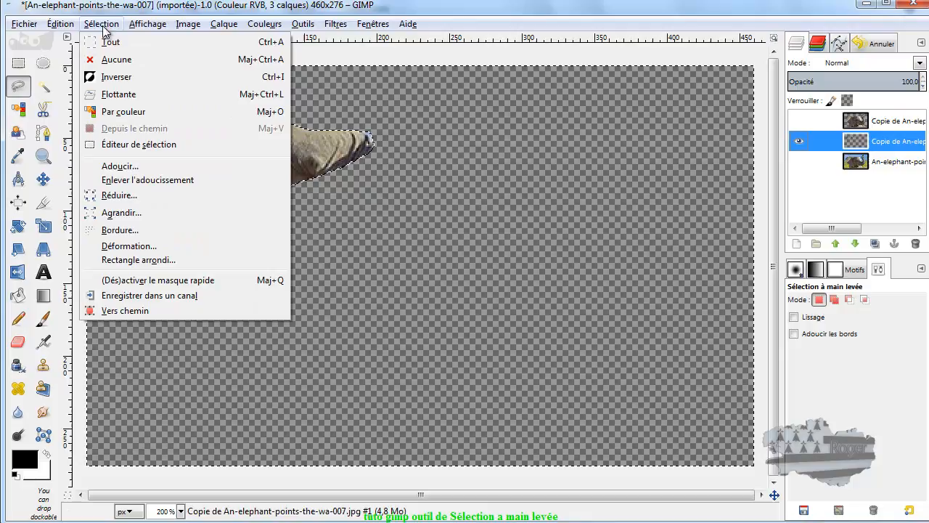
{"action": "left_click", "coordinate": [113, 64]}
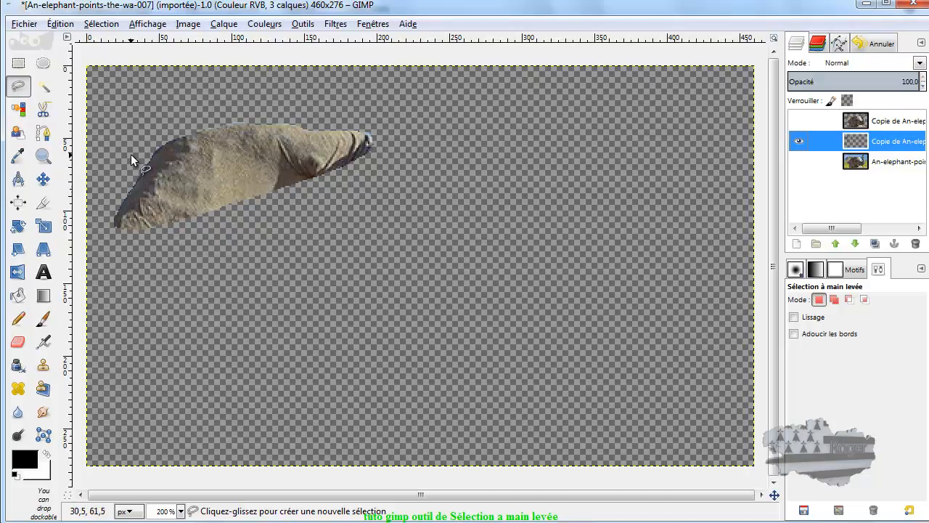
Step: Show the smoothed elephant cut-out above the unsmoothed ear piece to compare their edges at 400% zoom
{"action": "scroll", "coordinate": [131, 153], "scroll_direction": "up", "scroll_amount": 2}
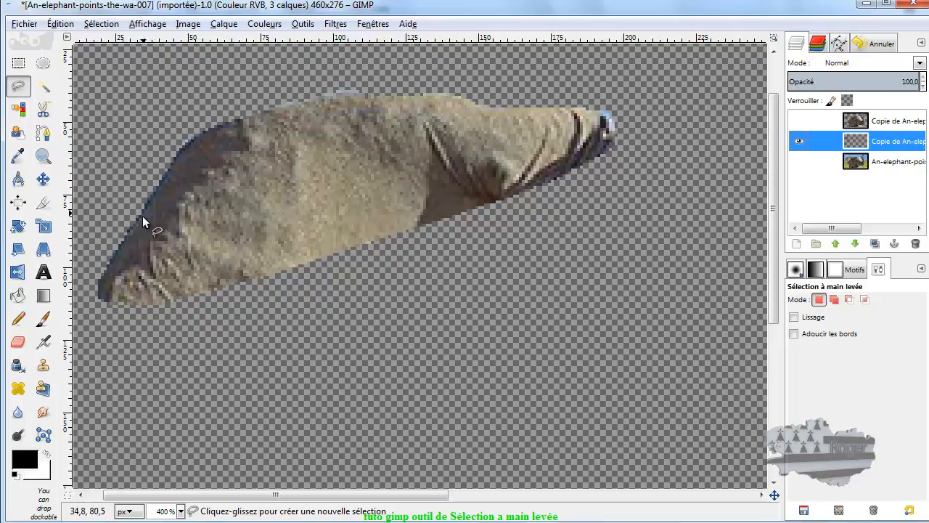
{"action": "left_click", "coordinate": [799, 121]}
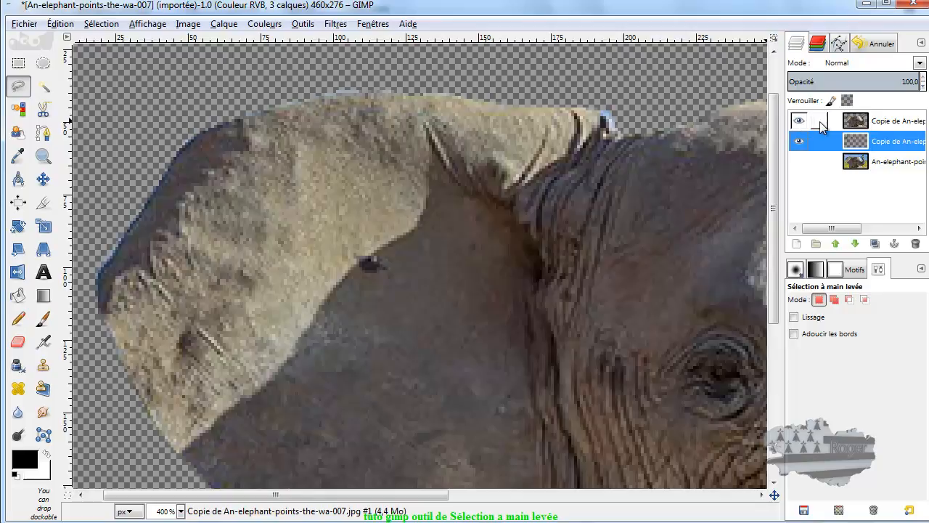
Step: Hide the elephant cut-out and the unsmoothed ear copy, and show the original photo layer as the active layer
{"action": "left_click", "coordinate": [799, 141]}
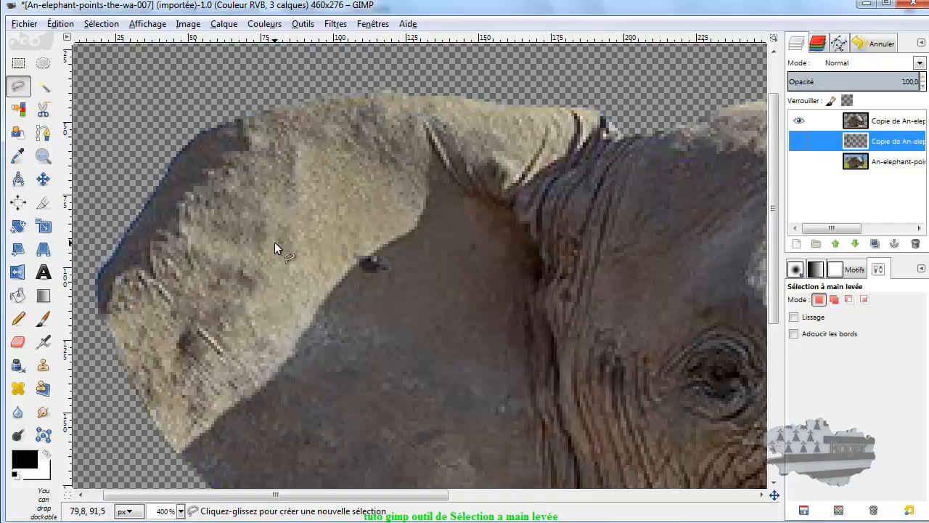
{"action": "key", "text": "minus"}
{"action": "key", "text": "minus"}
{"action": "key", "text": "minus"}
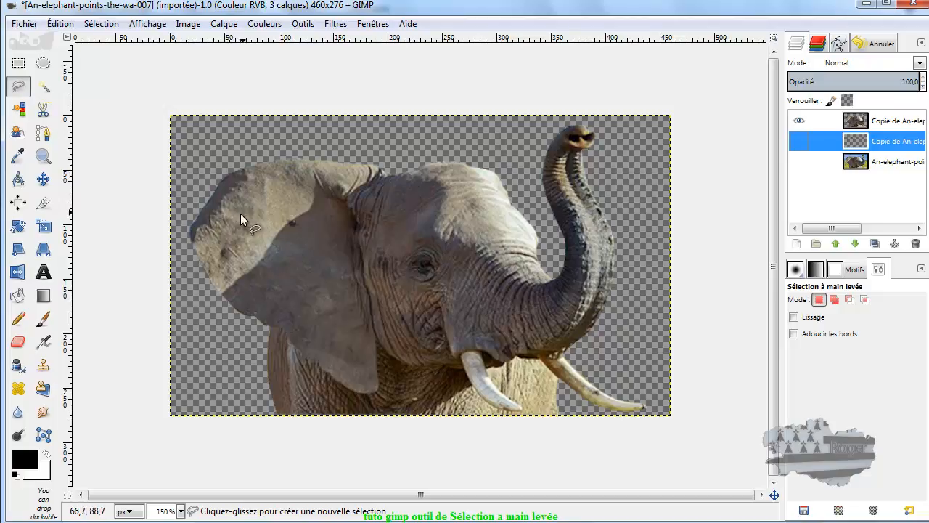
{"action": "left_click", "coordinate": [799, 121]}
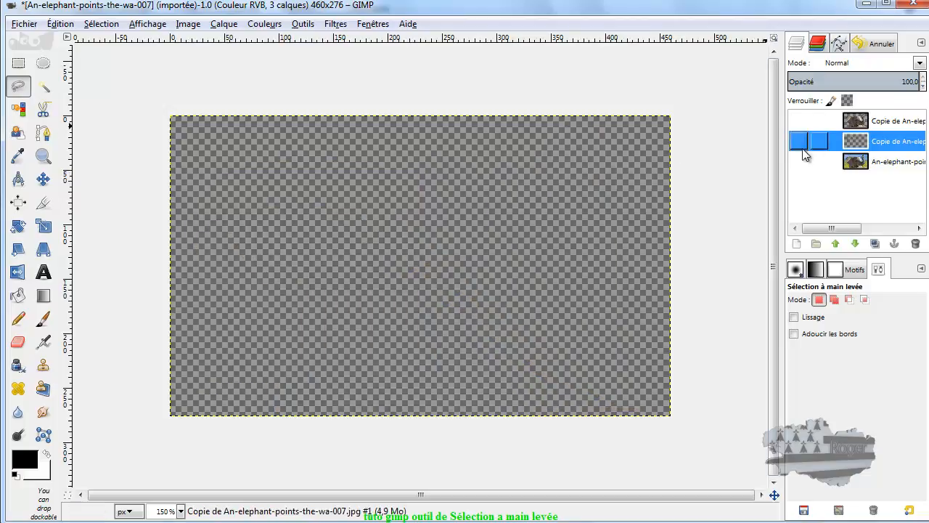
{"action": "left_click", "coordinate": [799, 161]}
{"action": "left_click", "coordinate": [812, 162]}
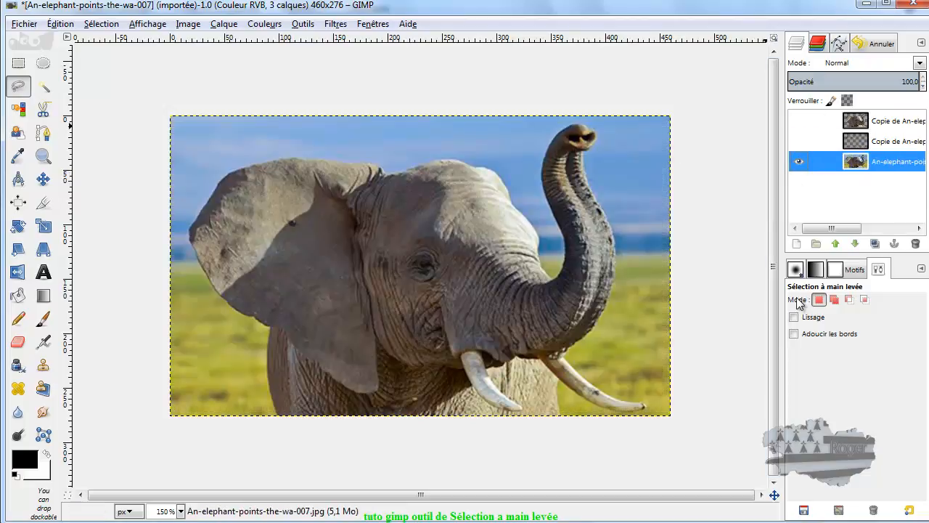
Step: Turn on feathered edges for the Free Select tool with a radius of 4
{"action": "left_click", "coordinate": [795, 335]}
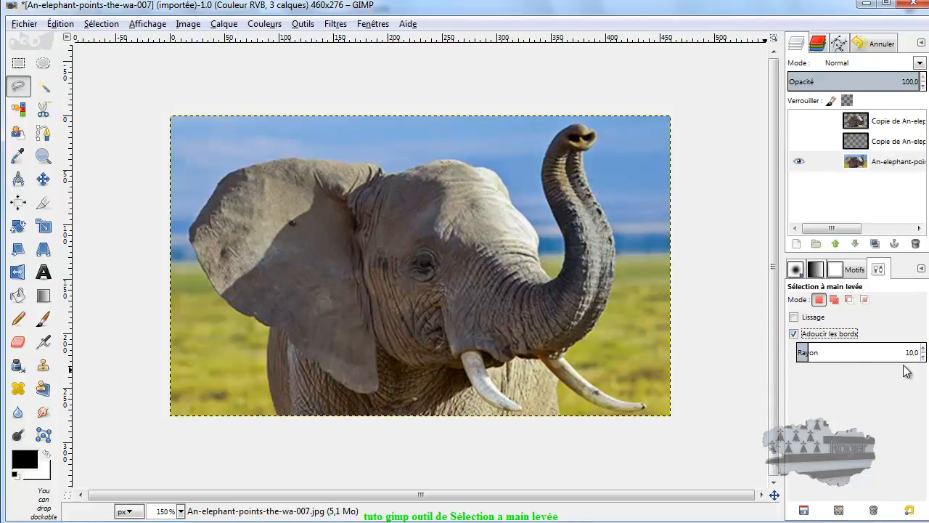
{"action": "left_click", "coordinate": [924, 358]}
{"action": "left_click", "coordinate": [923, 358]}
{"action": "left_click", "coordinate": [923, 358]}
{"action": "left_click", "coordinate": [924, 357]}
{"action": "left_click", "coordinate": [923, 357]}
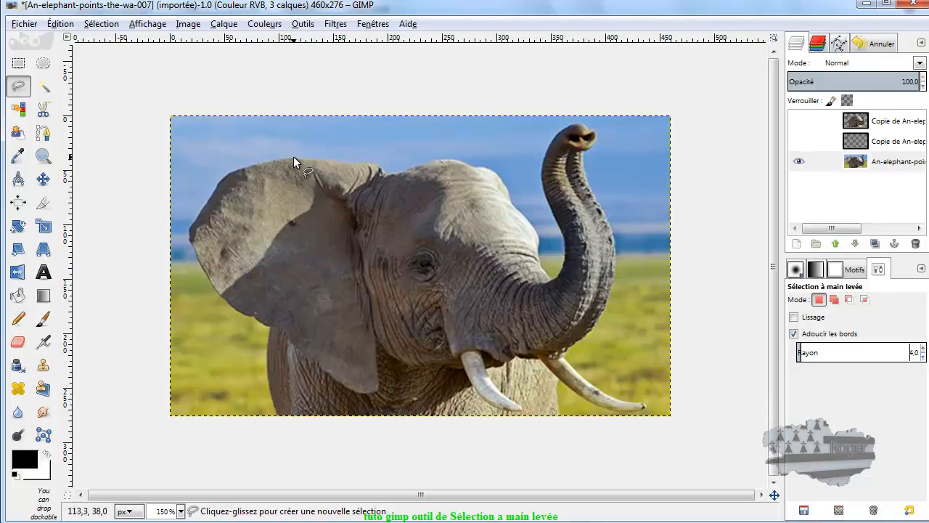
Step: Trace a closed freehand selection around the upper part of the ear on the original photo layer
{"action": "scroll", "coordinate": [247, 160], "scroll_direction": "up", "scroll_amount": 2}
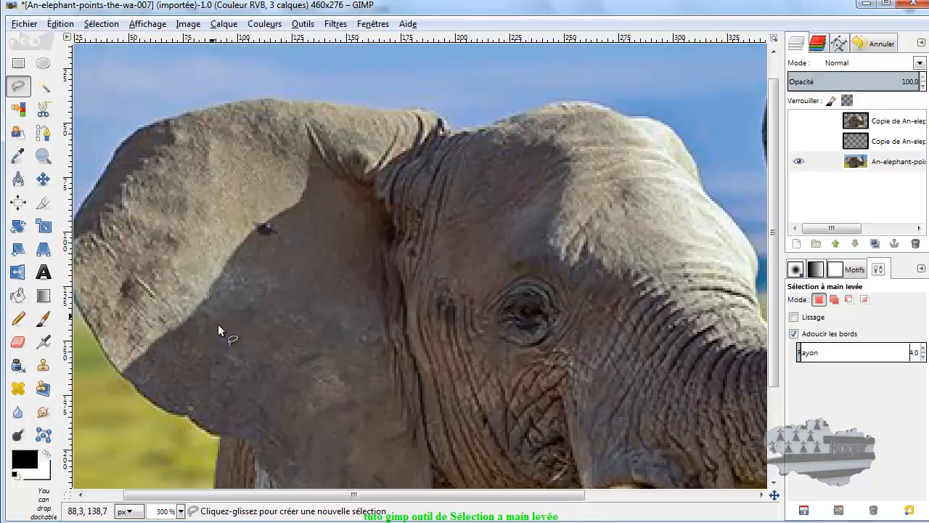
{"action": "left_click_drag", "start_coordinate": [353, 495], "coordinate": [322, 496]}
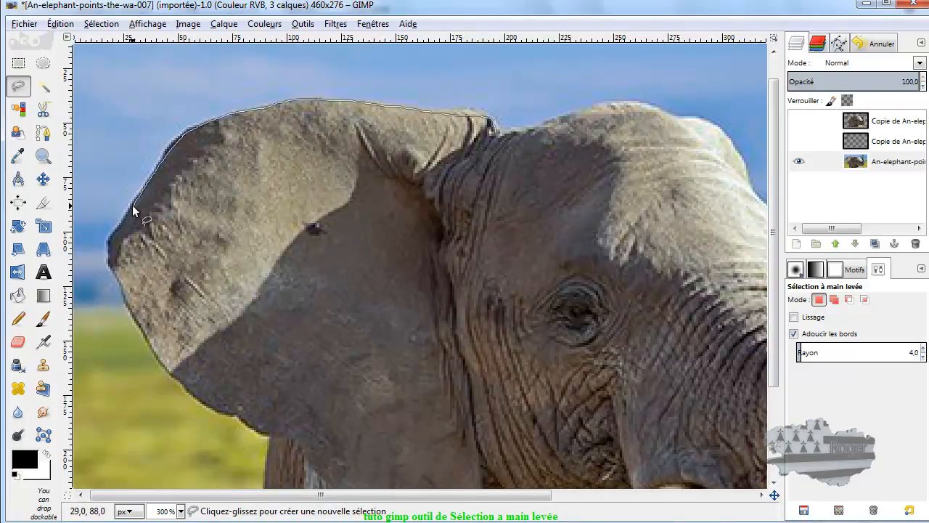
{"action": "left_click_drag", "start_coordinate": [130, 250], "coordinate": [340, 197]}
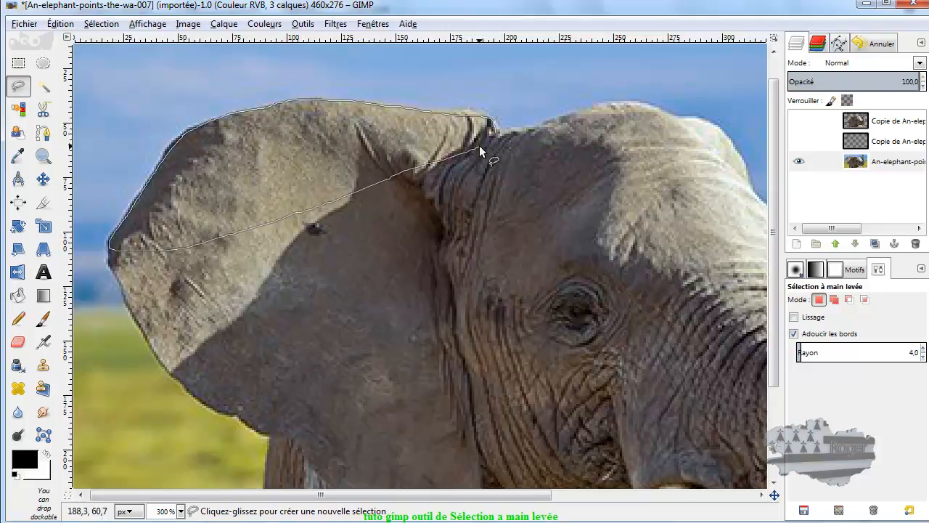
{"action": "left_click_drag", "start_coordinate": [498, 138], "coordinate": [497, 136]}
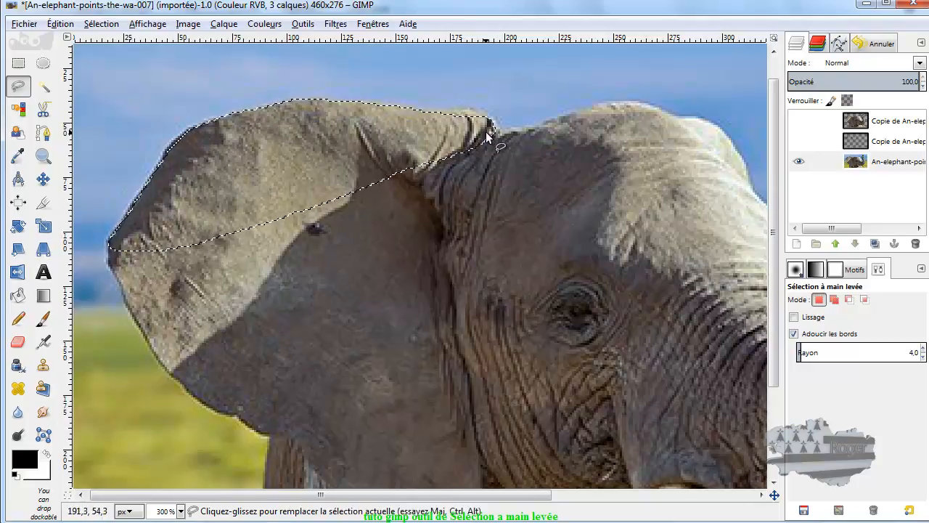
Step: Clear everything outside the upper ear on the original photo layer to transparency and remove the selection
{"action": "left_click", "coordinate": [102, 24]}
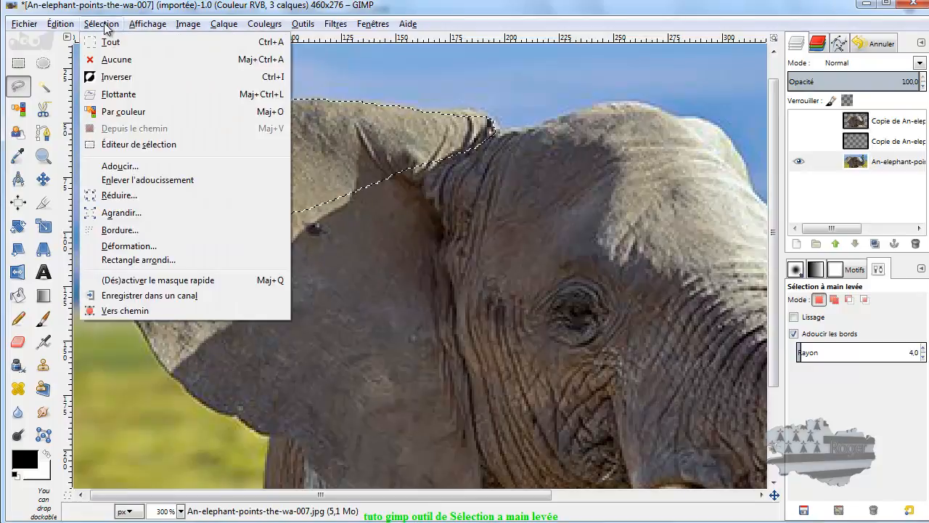
{"action": "left_click", "coordinate": [117, 78]}
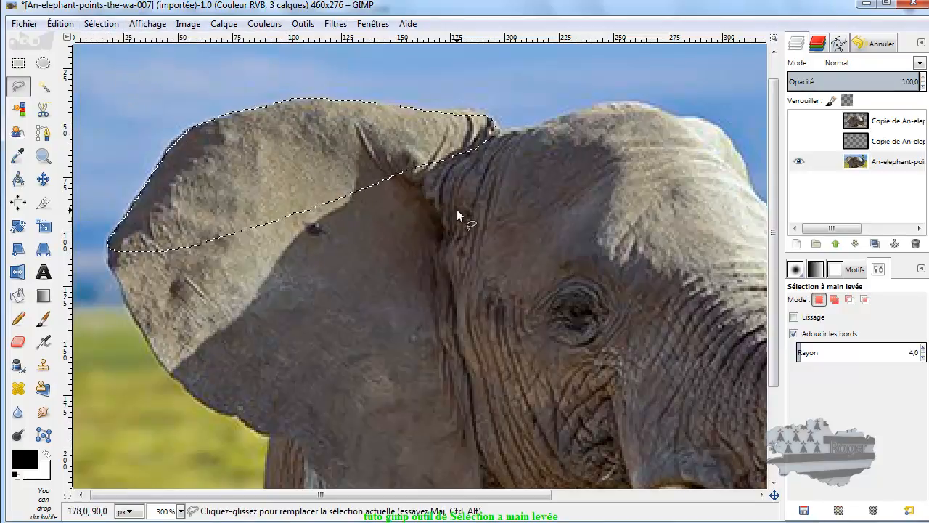
{"action": "key", "text": "Delete"}
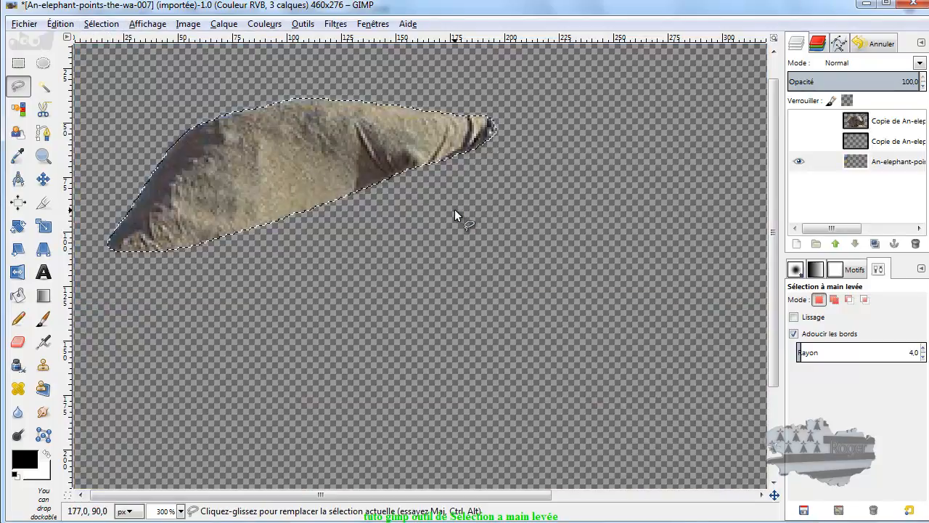
{"action": "left_click", "coordinate": [102, 24]}
{"action": "left_click", "coordinate": [112, 62]}
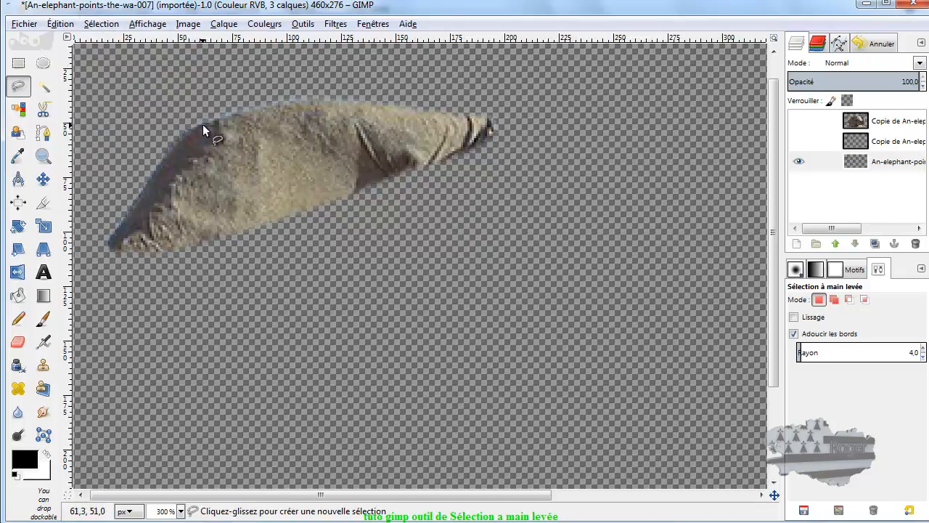
Step: Add a 460 × 276 px layer filled with the black foreground colour and place it beneath the feathered ear piece
{"action": "scroll", "coordinate": [186, 121], "scroll_direction": "up", "scroll_amount": 2, "text": "ctrl"}
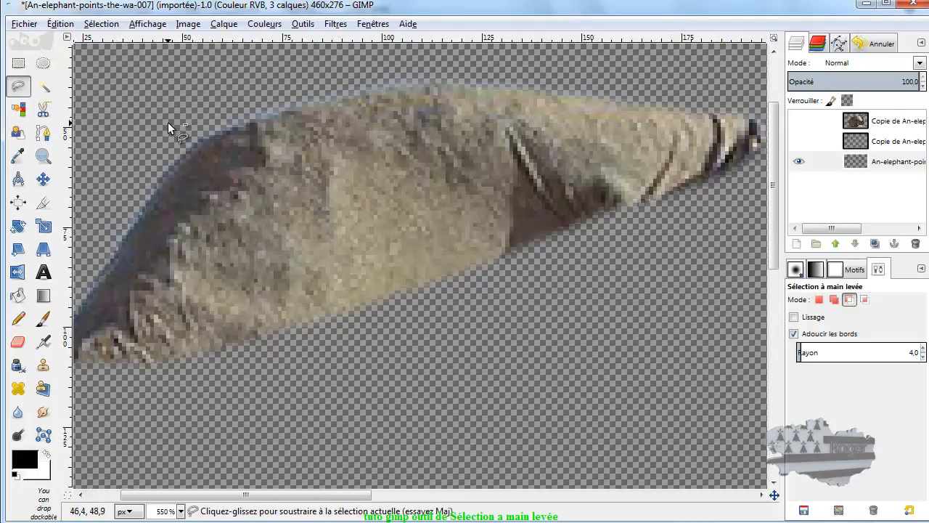
{"action": "left_click_drag", "start_coordinate": [343, 494], "coordinate": [311, 500]}
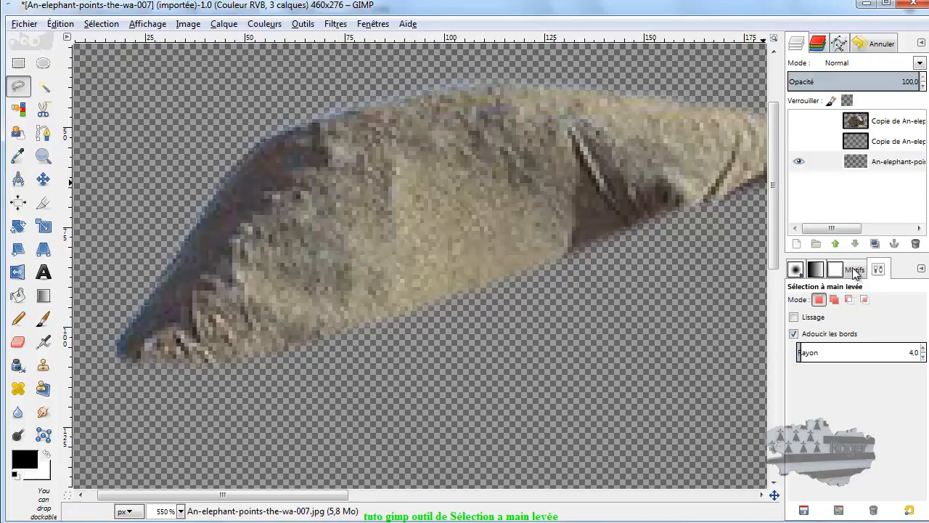
{"action": "left_click", "coordinate": [796, 244]}
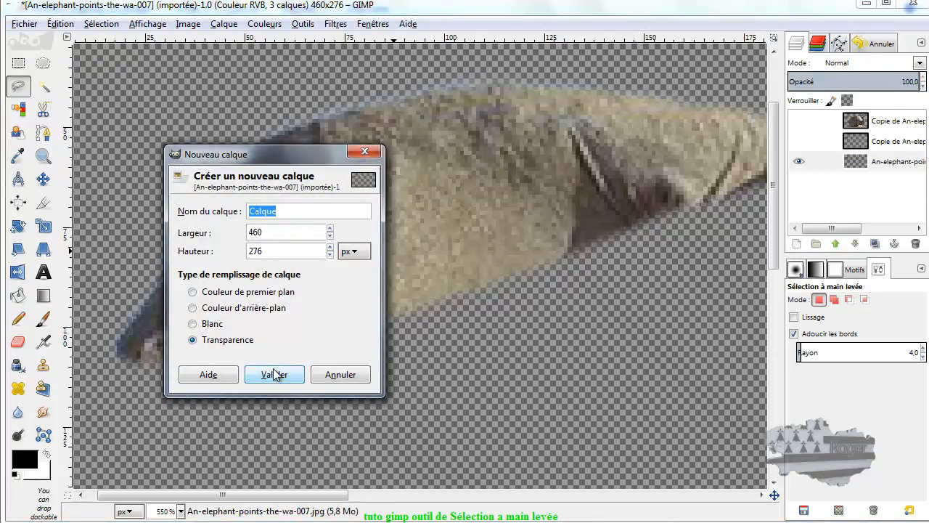
{"action": "left_click", "coordinate": [256, 292]}
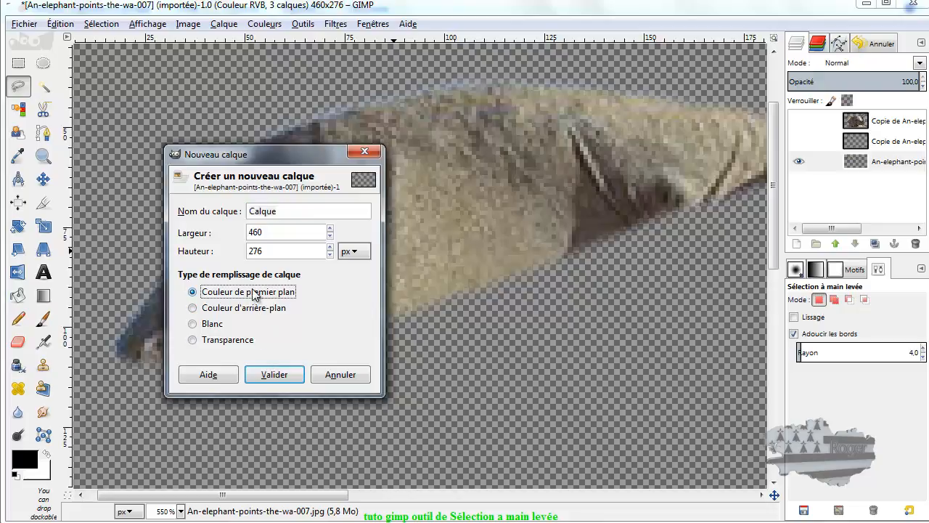
{"action": "left_click", "coordinate": [274, 374]}
{"action": "left_click_drag", "start_coordinate": [890, 165], "coordinate": [861, 167]}
{"action": "left_click", "coordinate": [856, 243]}
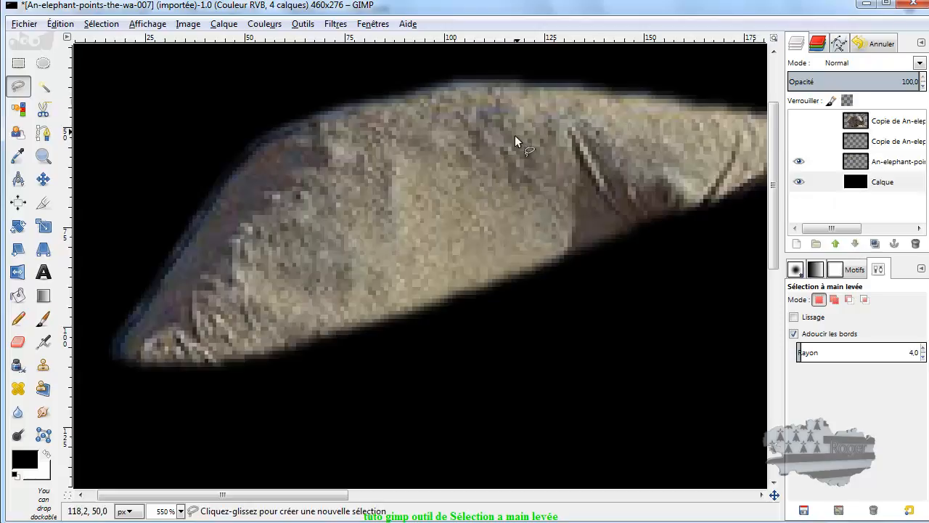
Step: Turn off feathered edges and compare the unsmoothed ear piece with the feathered one against the black layer
{"action": "scroll", "coordinate": [483, 215], "scroll_direction": "down", "scroll_amount": 1}
{"action": "scroll", "coordinate": [484, 216], "scroll_direction": "down", "scroll_amount": 1}
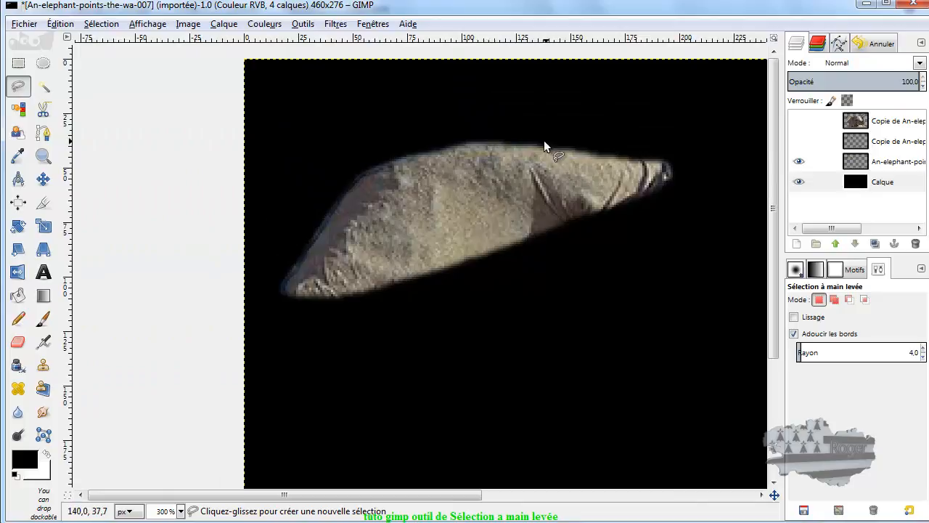
{"action": "left_click", "coordinate": [794, 334]}
{"action": "left_click", "coordinate": [798, 162]}
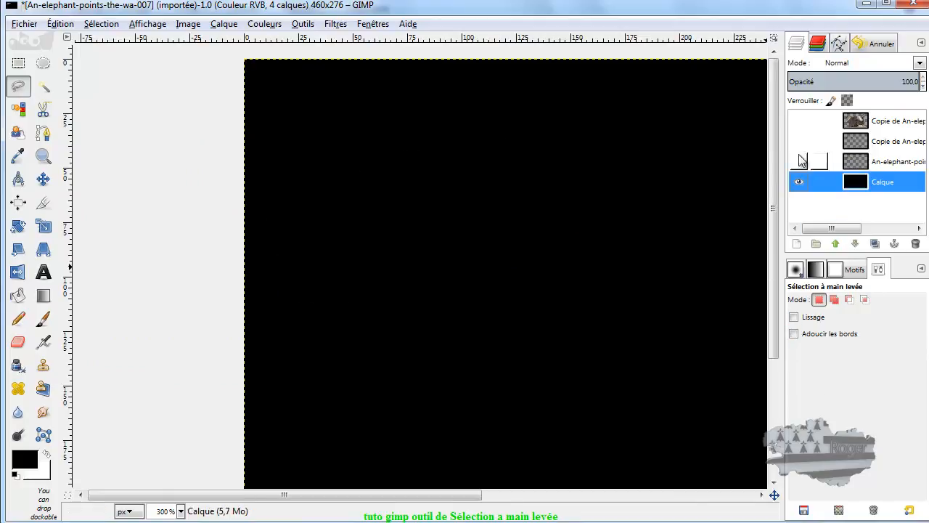
{"action": "left_click", "coordinate": [799, 141]}
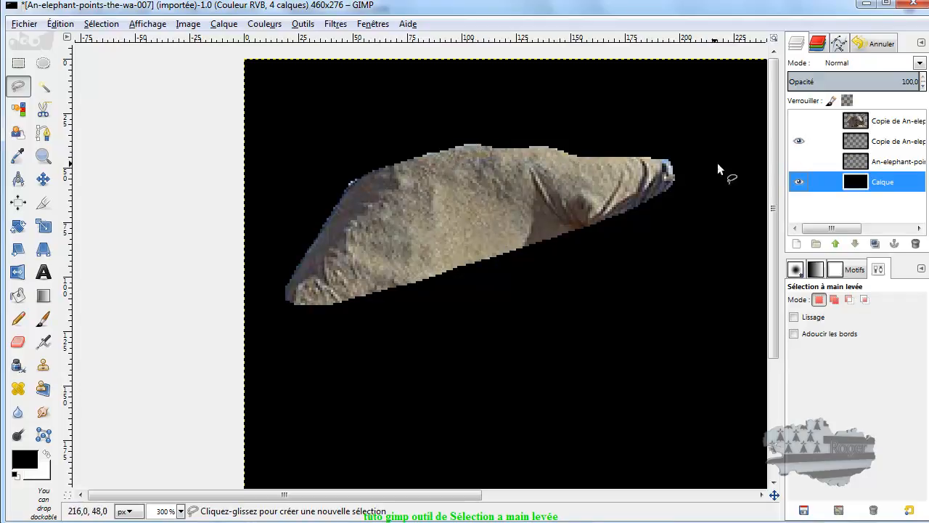
{"action": "left_click", "coordinate": [798, 161]}
{"action": "left_click", "coordinate": [800, 142]}
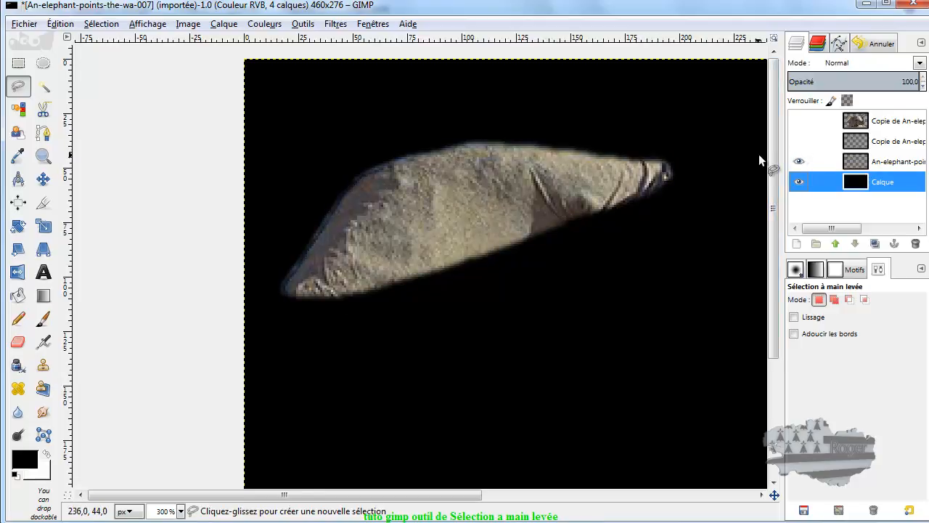
Step: Show only the elephant cut-out above the black layer, make it active, and turn on antialiasing for Free Select
{"action": "left_click", "coordinate": [798, 162]}
{"action": "left_click", "coordinate": [801, 121]}
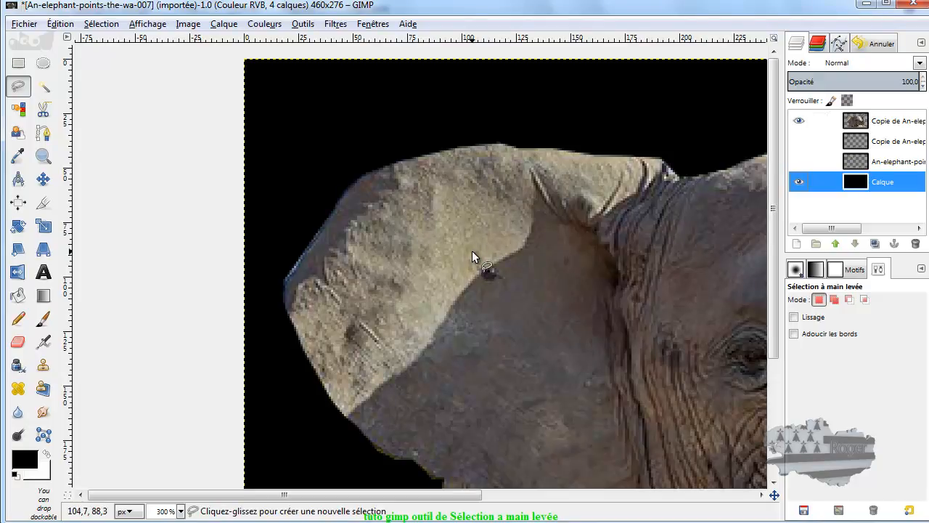
{"action": "left_click", "coordinate": [795, 316]}
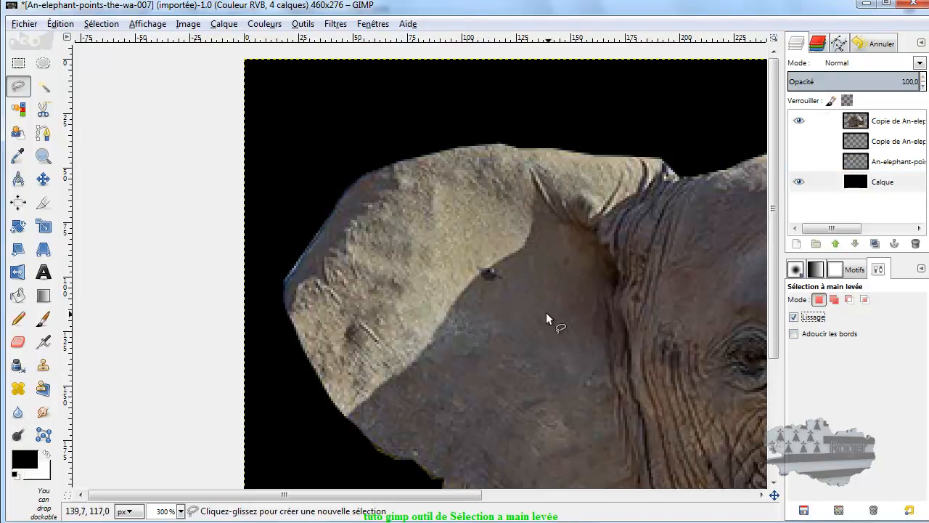
{"action": "key", "text": "minus"}
{"action": "key", "text": "minus"}
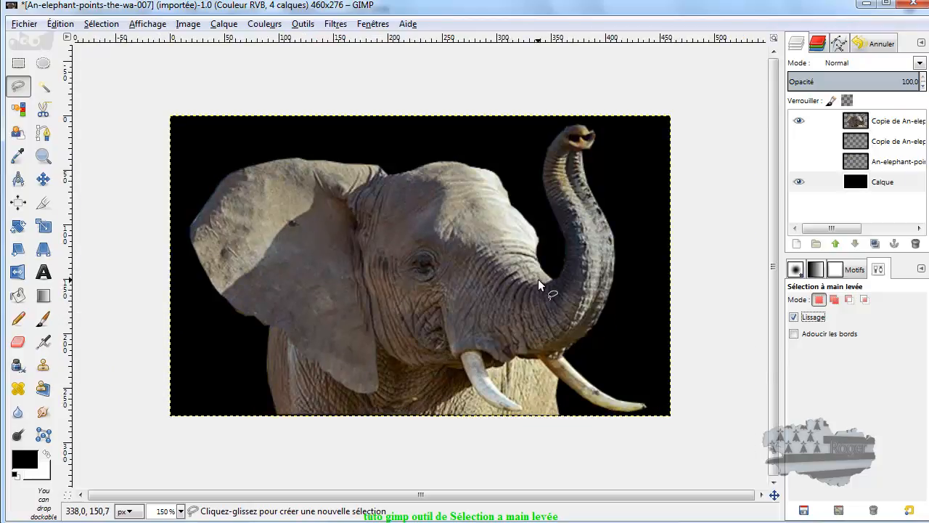
{"action": "left_click", "coordinate": [855, 122]}
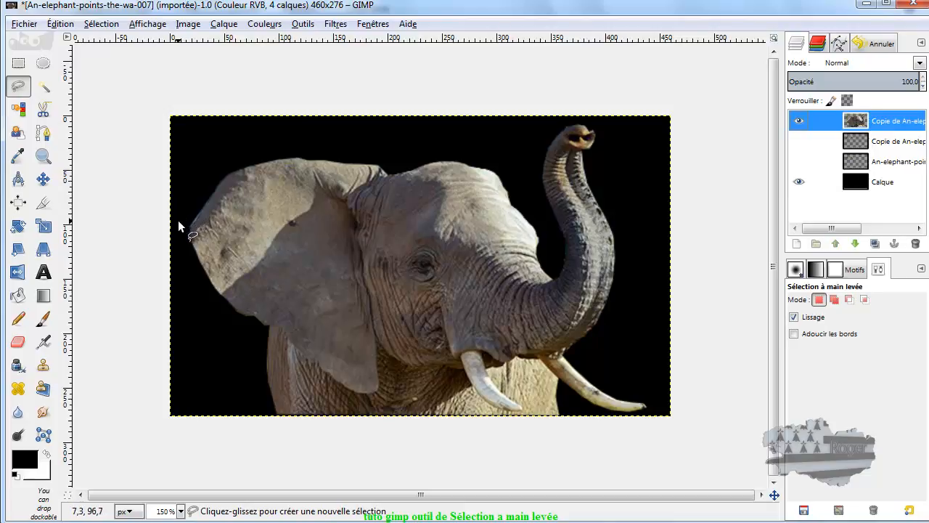
Step: In replace mode, draw a freehand selection band along the ear's upper outer edge, overlapping part of the ear
{"action": "key", "text": "plus"}
{"action": "scroll", "coordinate": [108, 199], "scroll_direction": "up", "scroll_amount": 2}
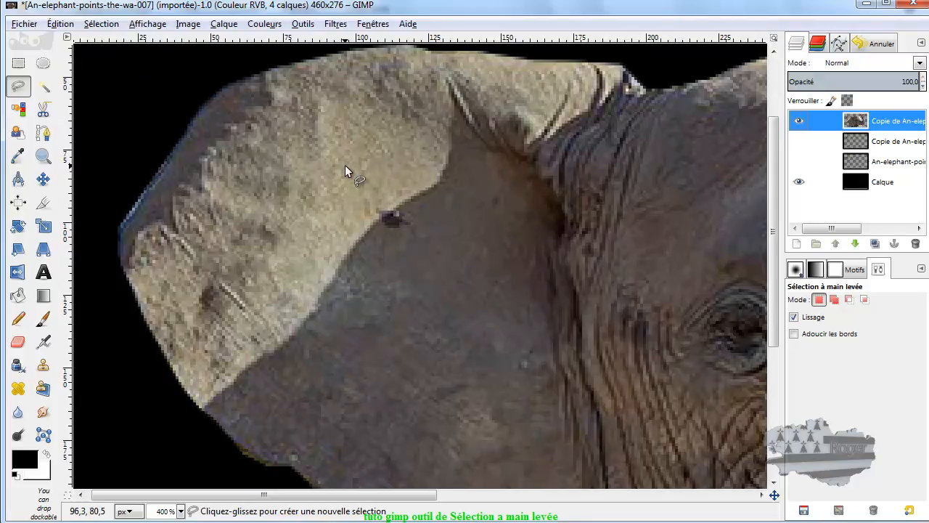
{"action": "scroll", "coordinate": [345, 166], "scroll_direction": "up", "scroll_amount": 3}
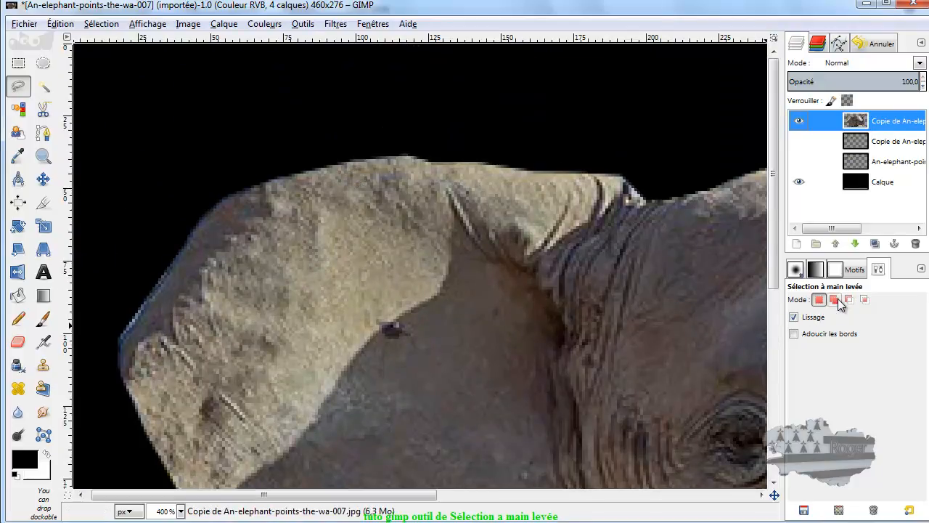
{"action": "left_click", "coordinate": [820, 298]}
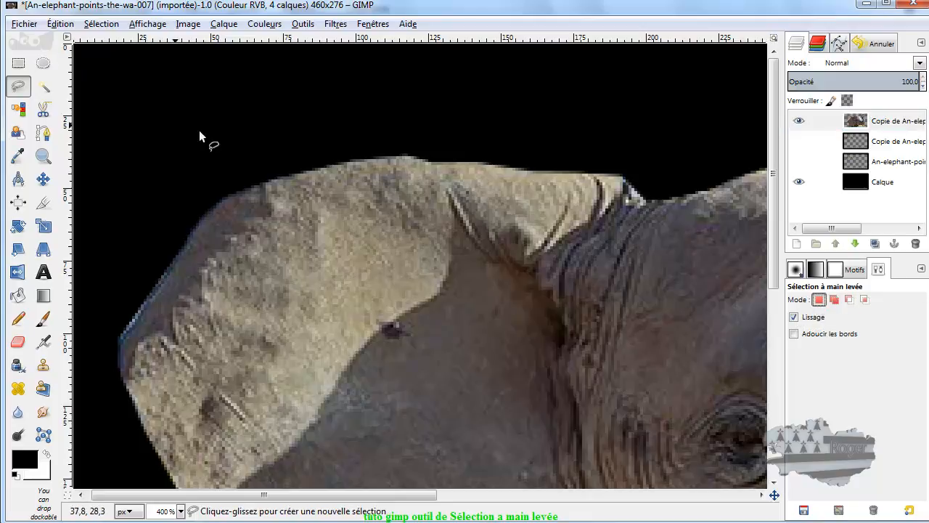
{"action": "left_click_drag", "start_coordinate": [431, 164], "coordinate": [406, 159]}
{"action": "left_click_drag", "start_coordinate": [351, 170], "coordinate": [297, 176]}
{"action": "mouse_move", "coordinate": [91, 338]}
{"action": "left_mouse_down"}
{"action": "mouse_move", "coordinate": [103, 289]}
{"action": "mouse_move", "coordinate": [195, 179]}
{"action": "mouse_move", "coordinate": [308, 127]}
{"action": "mouse_move", "coordinate": [390, 122]}
{"action": "mouse_move", "coordinate": [441, 139]}
{"action": "mouse_move", "coordinate": [430, 162]}
{"action": "left_mouse_up"}
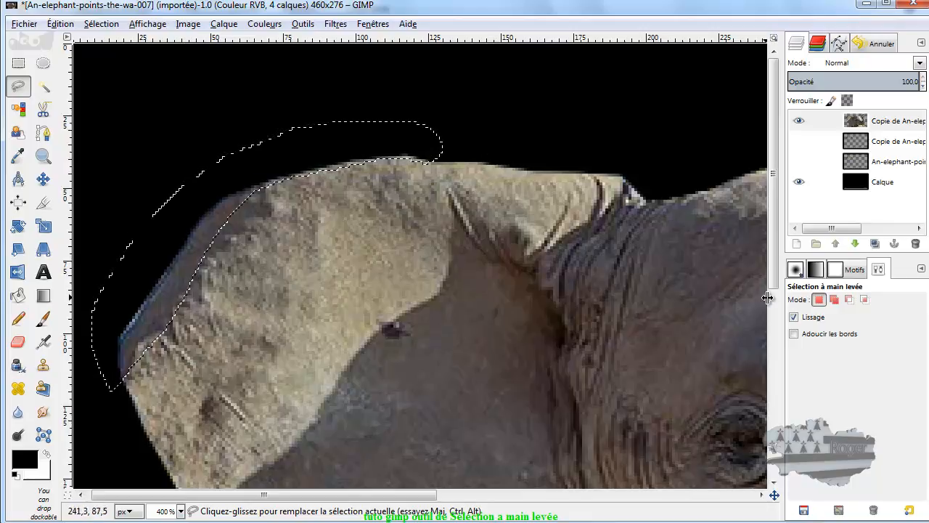
Step: In subtract mode, trim the overlapping ear areas from the selection by tracing along the ear's outer edge
{"action": "left_click", "coordinate": [850, 300]}
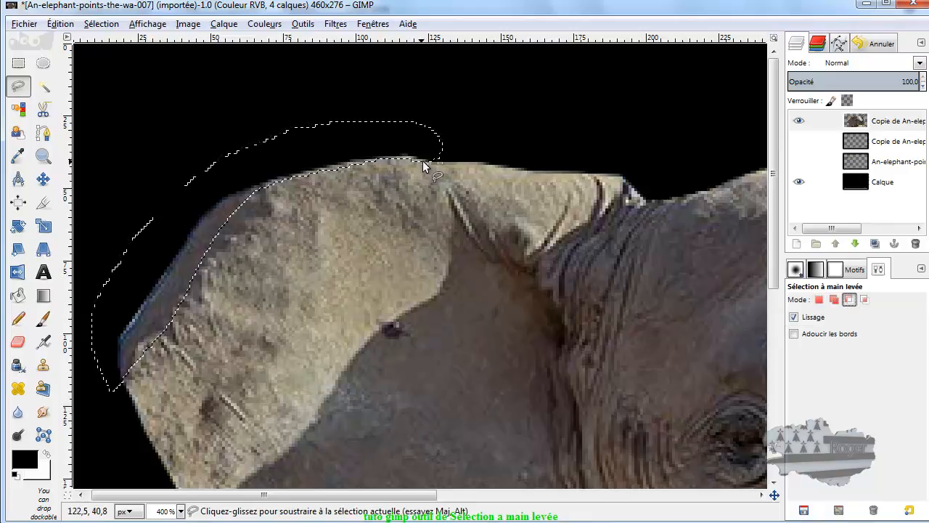
{"action": "mouse_move", "coordinate": [423, 163]}
{"action": "left_mouse_down"}
{"action": "mouse_move", "coordinate": [292, 177]}
{"action": "mouse_move", "coordinate": [238, 194]}
{"action": "mouse_move", "coordinate": [213, 215]}
{"action": "mouse_move", "coordinate": [127, 352]}
{"action": "mouse_move", "coordinate": [125, 390]}
{"action": "mouse_move", "coordinate": [155, 398]}
{"action": "left_mouse_up"}
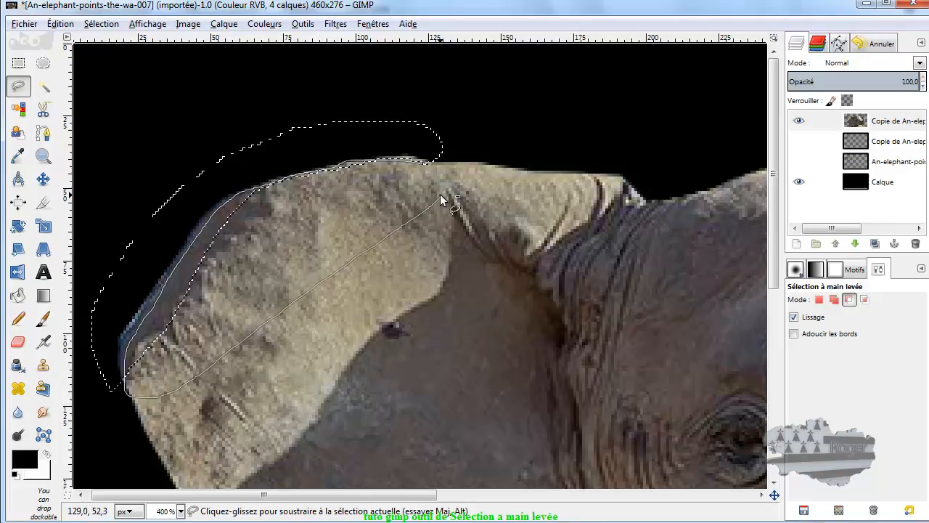
{"action": "left_click", "coordinate": [425, 161]}
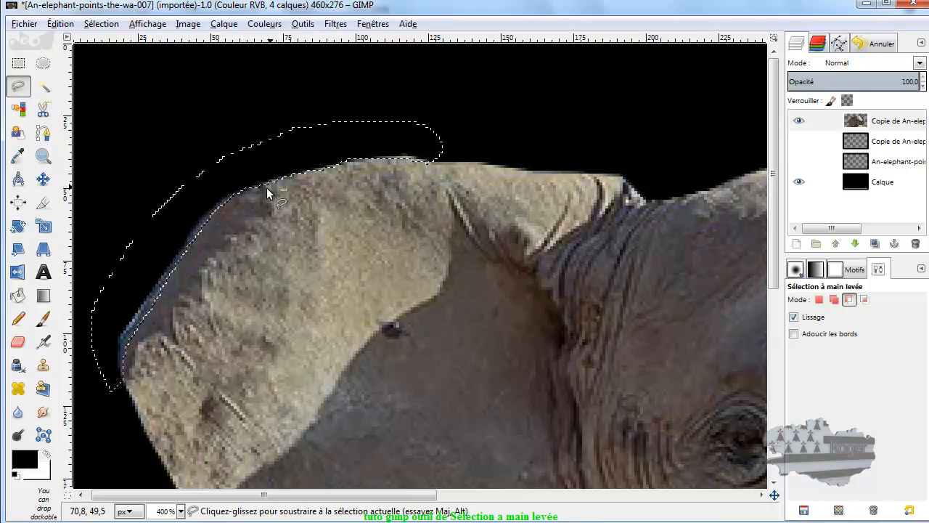
{"action": "left_click_drag", "start_coordinate": [245, 194], "coordinate": [213, 197]}
{"action": "mouse_move", "coordinate": [152, 277]}
{"action": "left_mouse_down"}
{"action": "mouse_move", "coordinate": [135, 312]}
{"action": "mouse_move", "coordinate": [127, 384]}
{"action": "mouse_move", "coordinate": [203, 338]}
{"action": "left_mouse_up"}
{"action": "left_click_drag", "start_coordinate": [272, 204], "coordinate": [243, 197]}
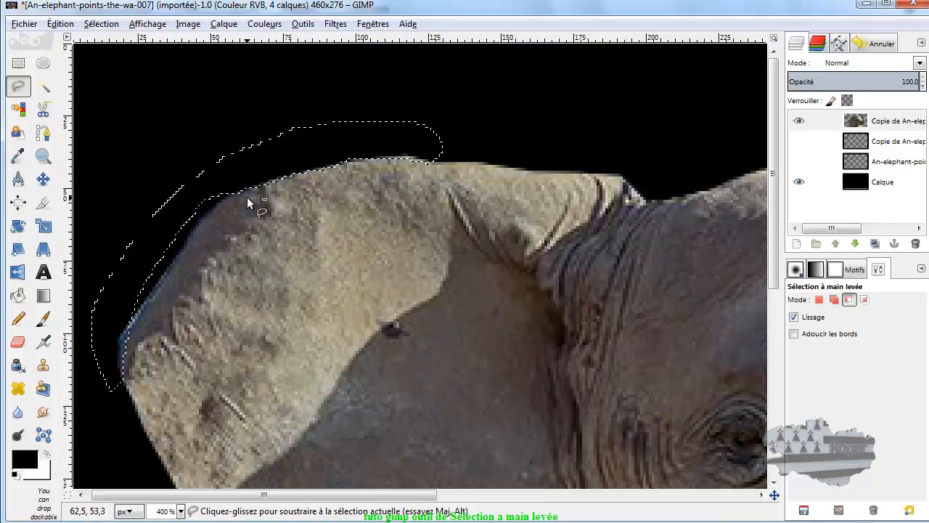
Step: In add mode, fill the gaps between the freehand selection and the ear's outer edge, then finish the contour
{"action": "left_click", "coordinate": [835, 300]}
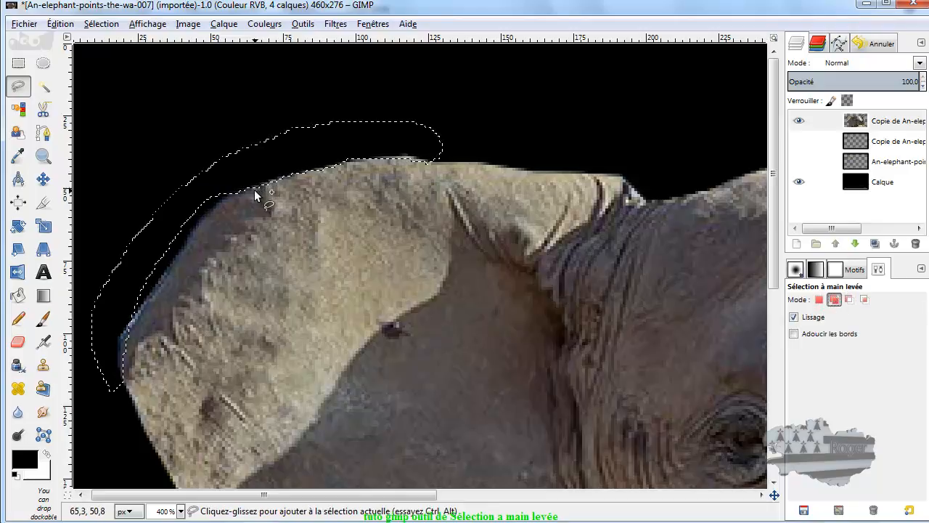
{"action": "mouse_move", "coordinate": [247, 196]}
{"action": "left_mouse_down"}
{"action": "mouse_move", "coordinate": [223, 208]}
{"action": "mouse_move", "coordinate": [141, 327]}
{"action": "mouse_move", "coordinate": [113, 324]}
{"action": "left_mouse_up"}
{"action": "left_click_drag", "start_coordinate": [211, 188], "coordinate": [255, 183]}
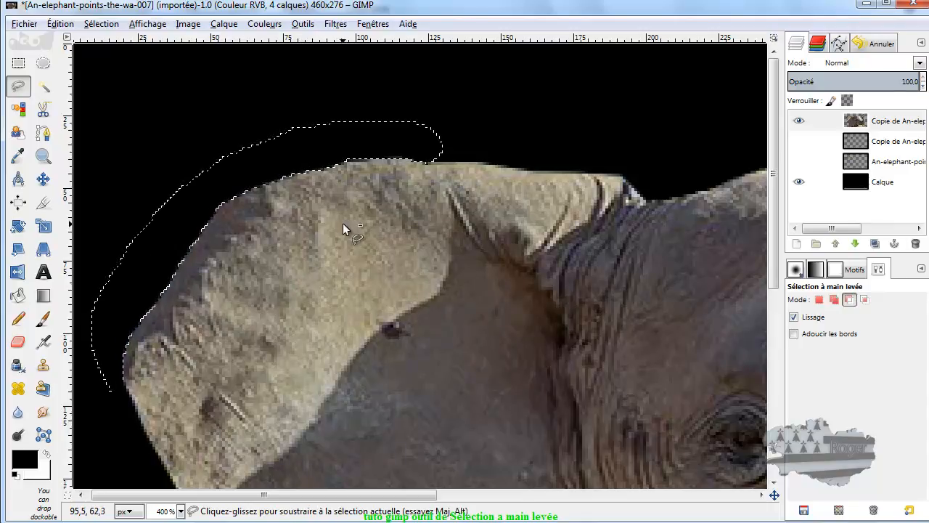
Step: Clear the selection around the ear and view the whole elephant cut-out, including the trunk's tip
{"action": "scroll", "coordinate": [343, 222], "scroll_direction": "down", "scroll_amount": 2}
{"action": "scroll", "coordinate": [343, 224], "scroll_direction": "down", "scroll_amount": 1}
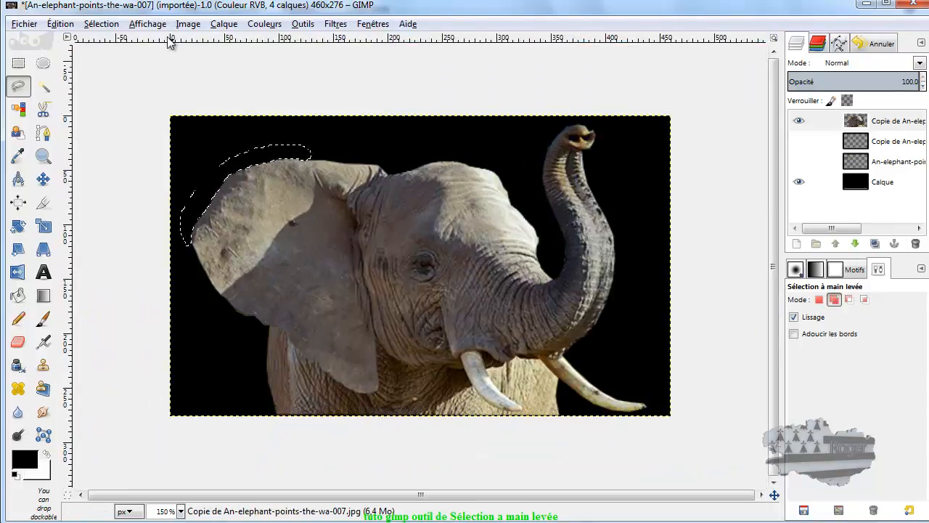
{"action": "left_click", "coordinate": [101, 24]}
{"action": "left_click", "coordinate": [119, 60]}
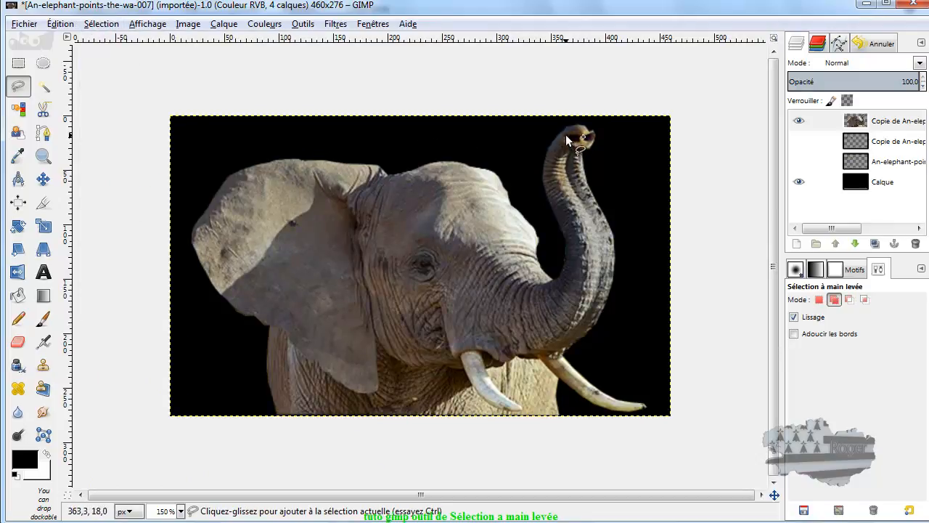
{"action": "scroll", "coordinate": [566, 131], "scroll_direction": "up", "scroll_amount": 1}
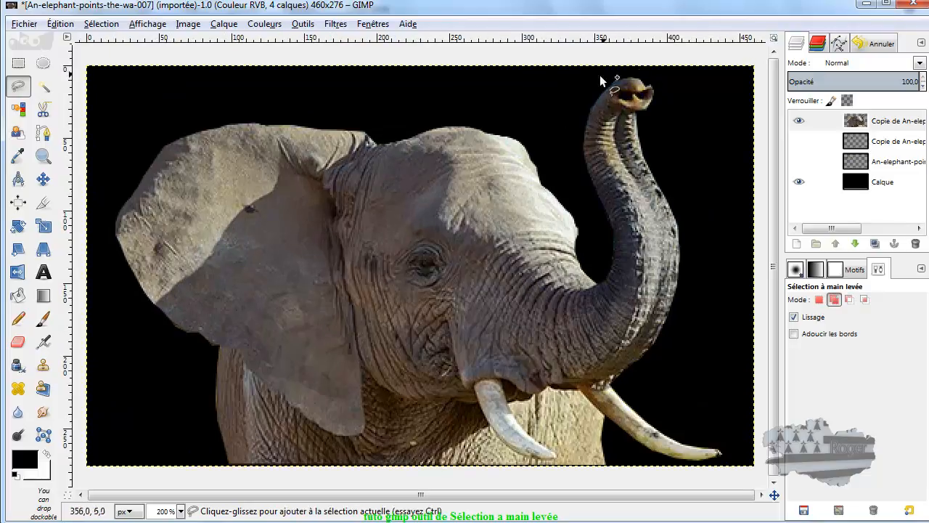
{"action": "scroll", "coordinate": [583, 109], "scroll_direction": "down", "scroll_amount": 1}
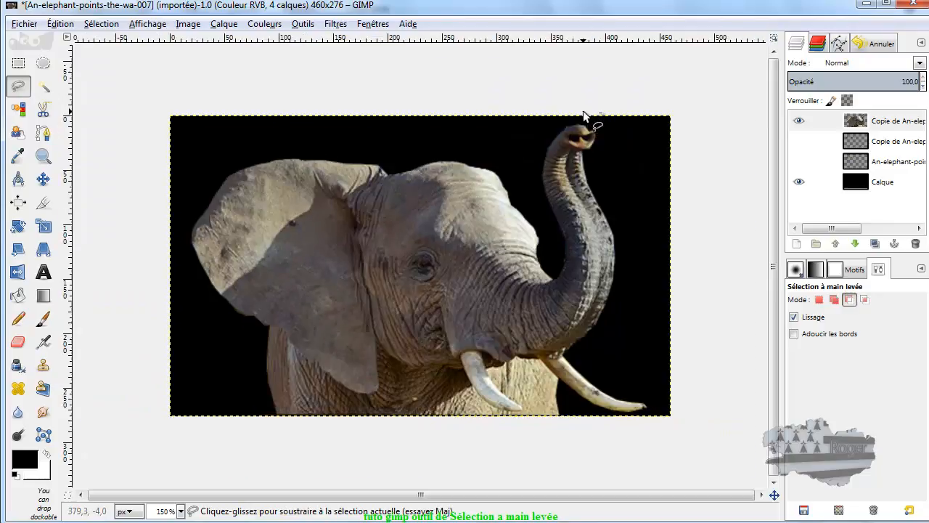
Step: Set the Eraser size to 4 and erase the leftover fringe around the tip of the trunk
{"action": "left_click", "coordinate": [18, 341]}
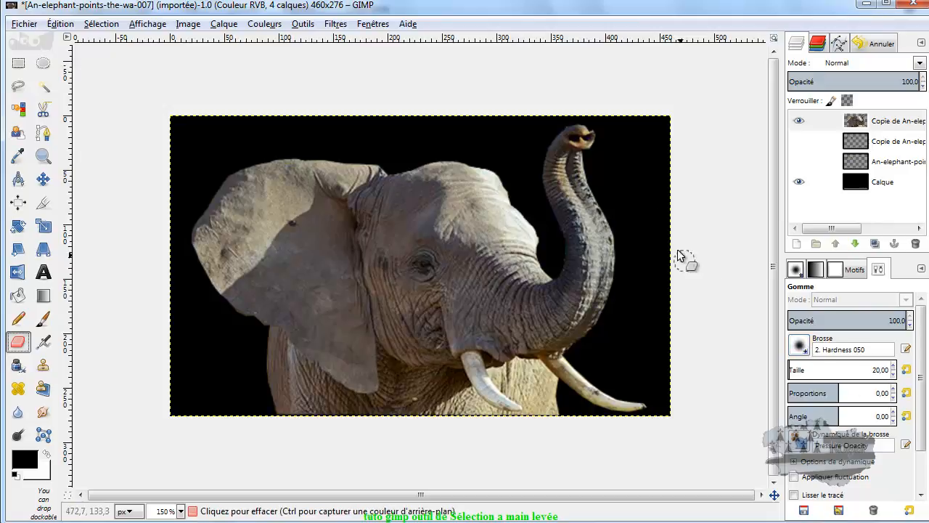
{"action": "key", "text": "3"}
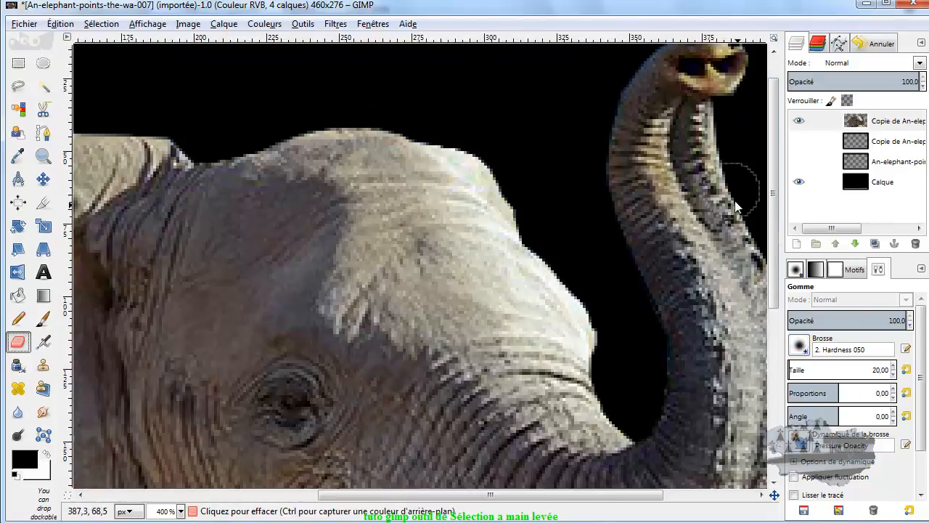
{"action": "left_click_drag", "start_coordinate": [776, 232], "coordinate": [773, 204]}
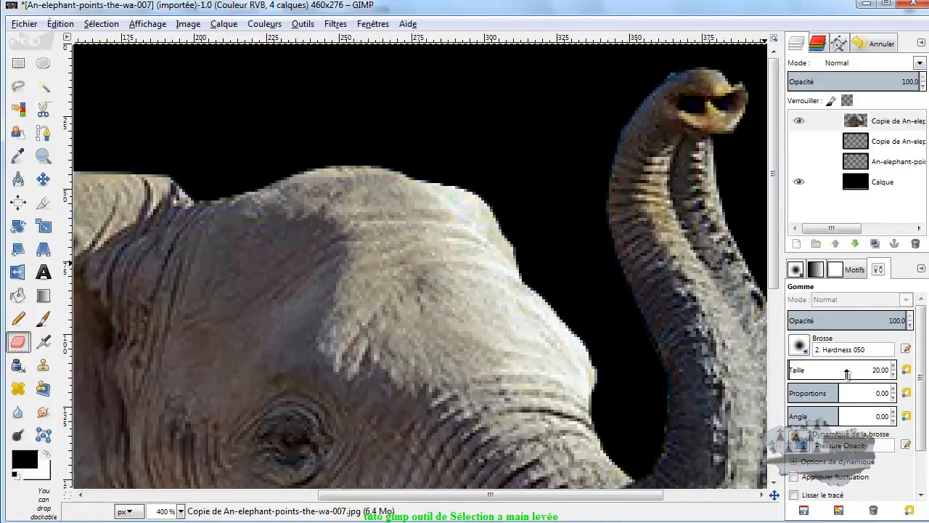
{"action": "left_click", "coordinate": [894, 375]}
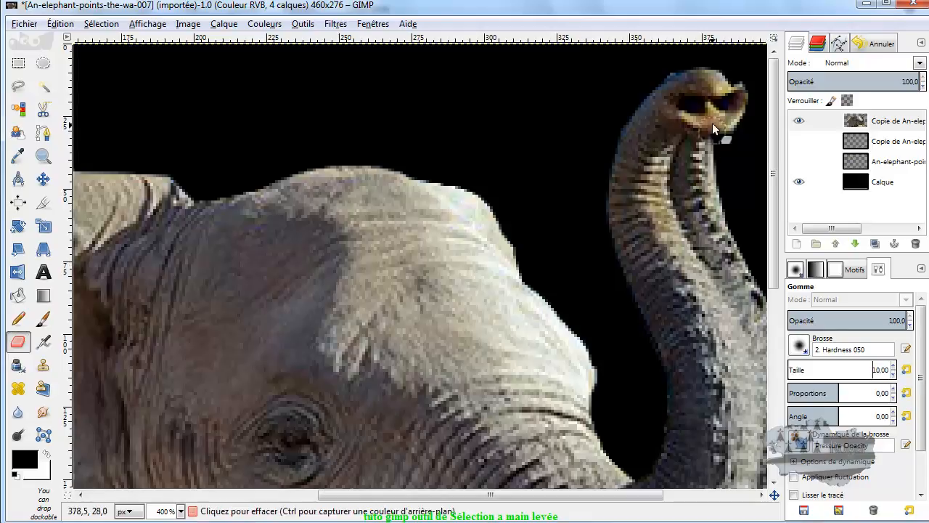
{"action": "left_click", "coordinate": [895, 375]}
{"action": "left_click", "coordinate": [895, 375]}
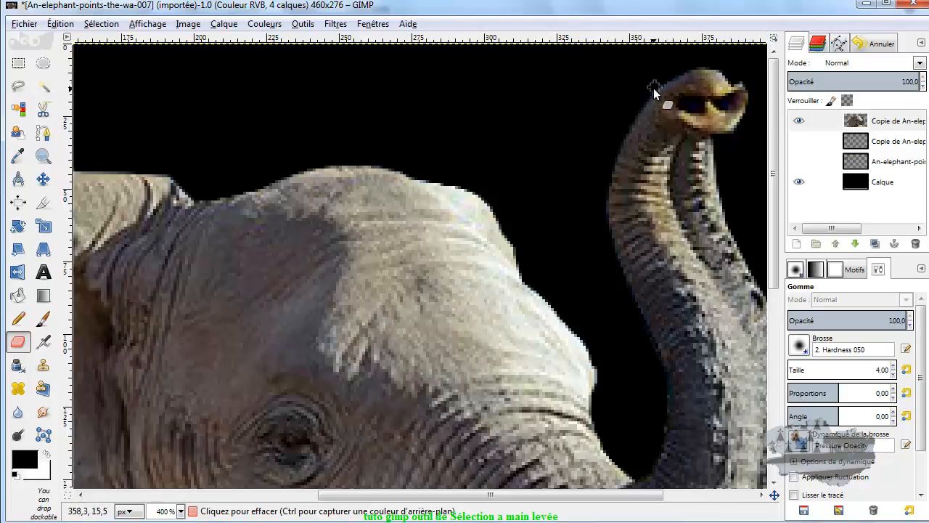
{"action": "scroll", "coordinate": [546, 162], "scroll_direction": "down", "scroll_amount": 4, "text": "ctrl"}
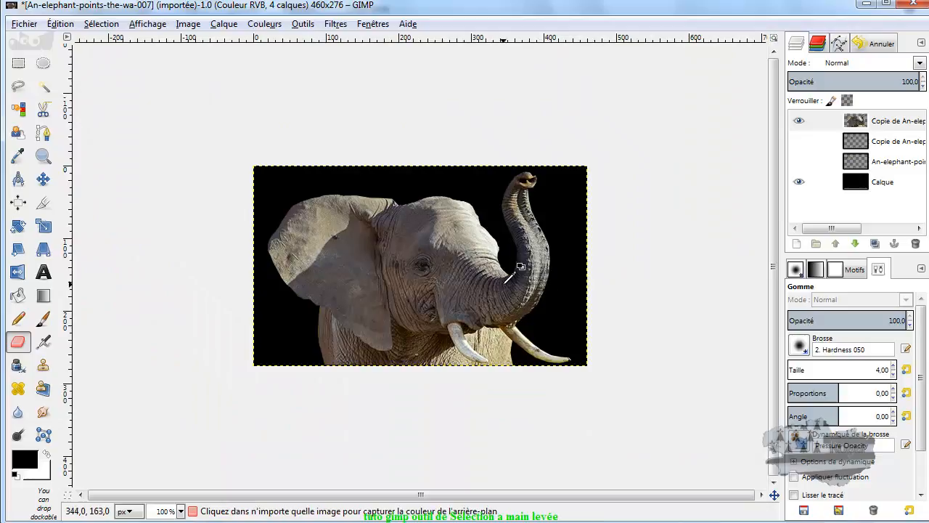
{"action": "scroll", "coordinate": [504, 297], "scroll_direction": "up", "scroll_amount": 1, "text": "ctrl"}
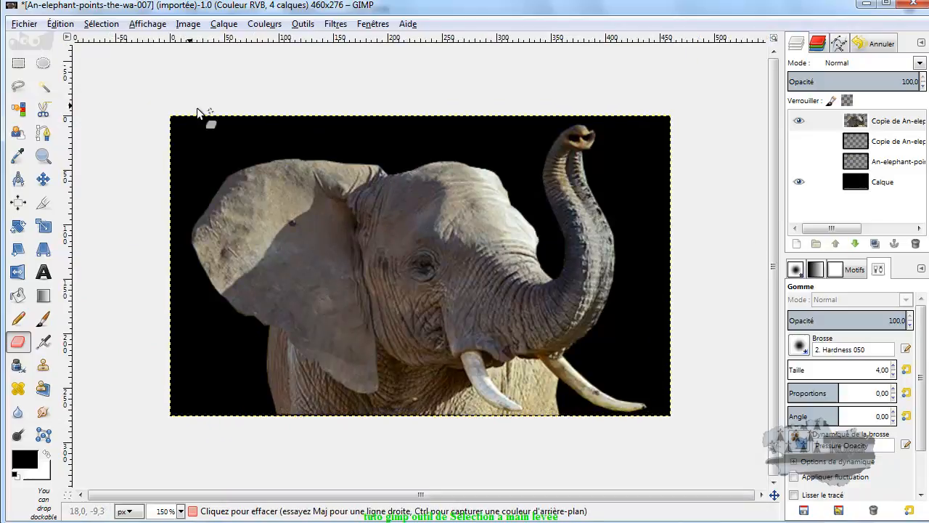
Step: Open the image la-lumiere-du-soleil-de-la-mer_19-137060.jpg from the Pictures folder
{"action": "left_click", "coordinate": [18, 86]}
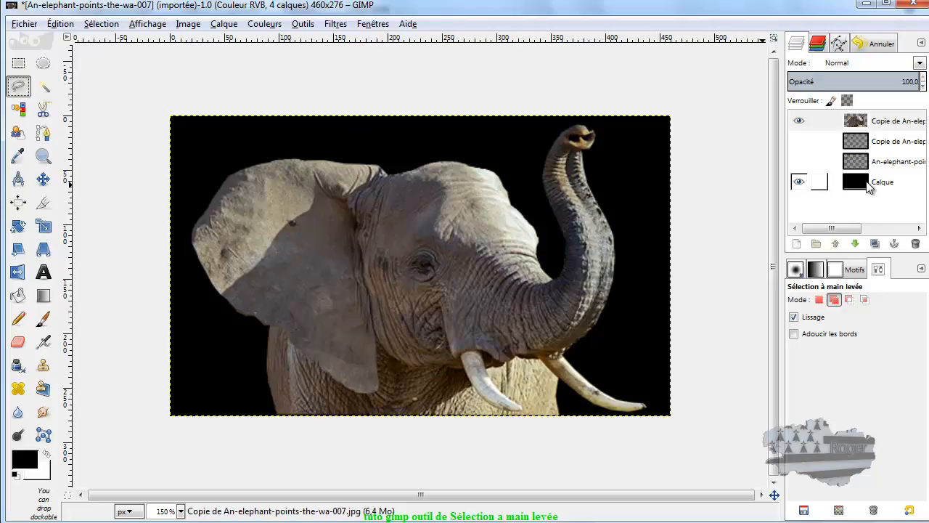
{"action": "left_click", "coordinate": [24, 24]}
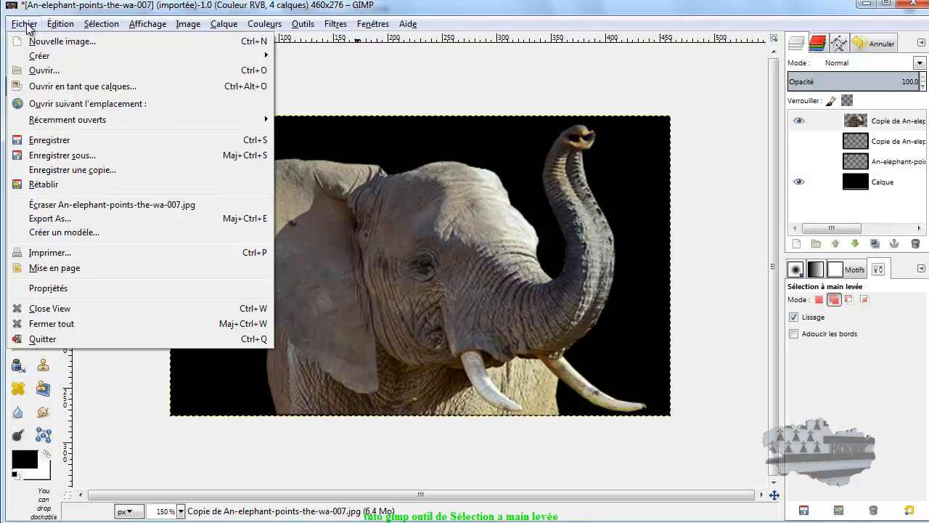
{"action": "left_click", "coordinate": [42, 70]}
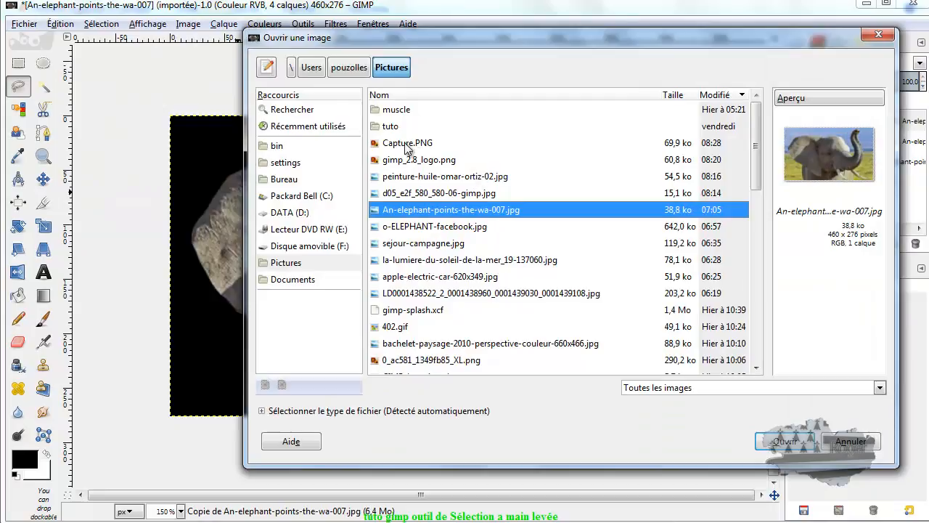
{"action": "left_click", "coordinate": [411, 263]}
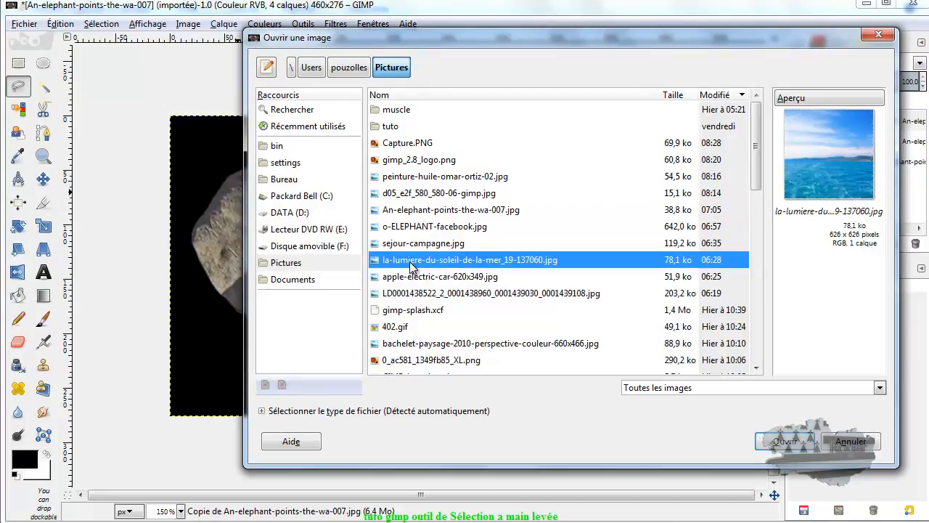
{"action": "double_click", "coordinate": [406, 260]}
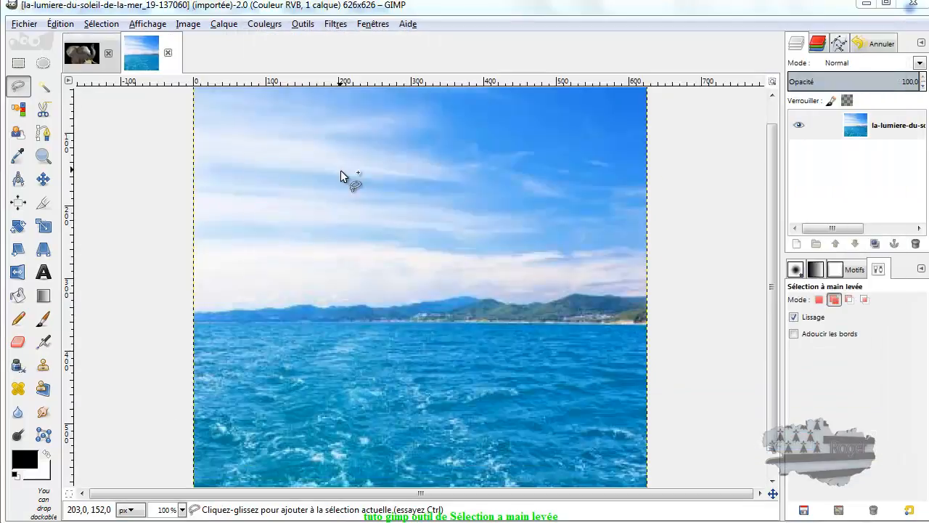
Step: Try to transfer the sea picture into the elephant image with the Move tool
{"action": "left_click", "coordinate": [44, 180]}
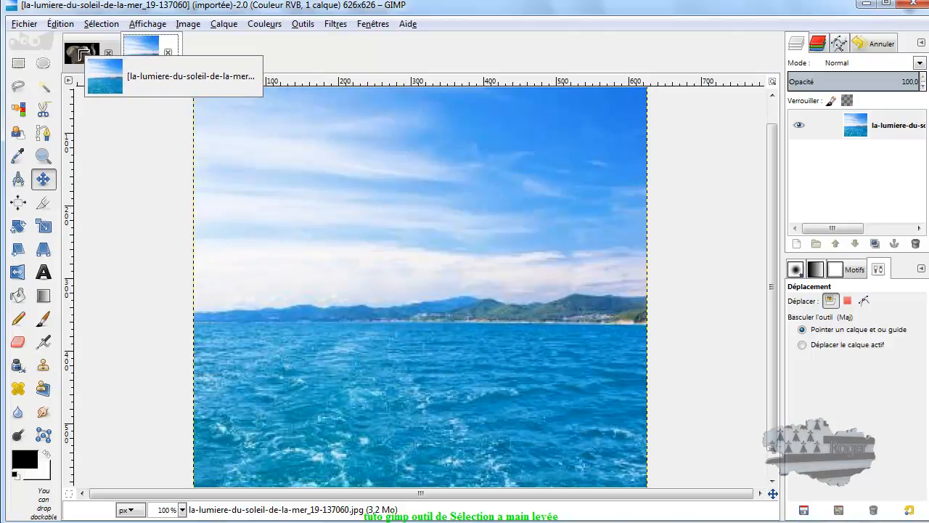
{"action": "left_click_drag", "start_coordinate": [79, 50], "coordinate": [344, 299]}
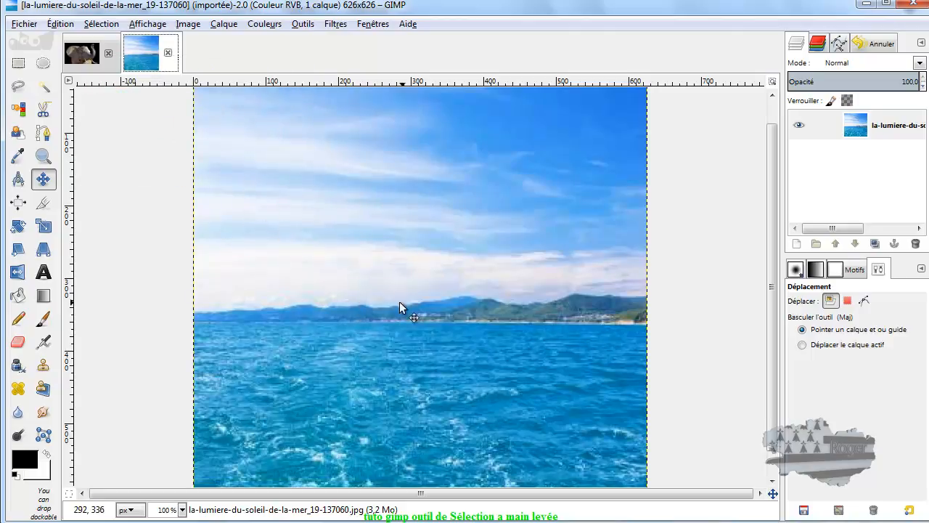
{"action": "right_click", "coordinate": [281, 143]}
{"action": "mouse_move", "coordinate": [331, 177]}
{"action": "left_click", "coordinate": [258, 162]}
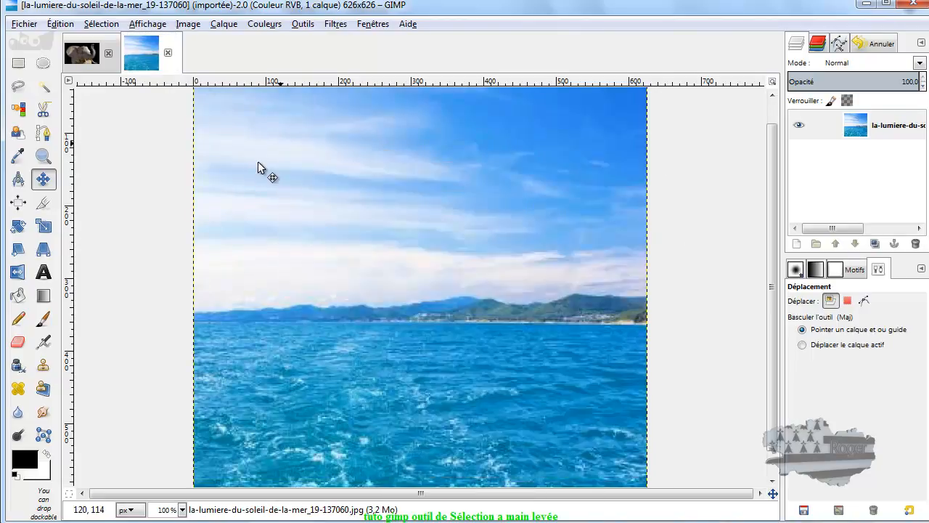
Step: Copy the whole sea picture to the clipboard
{"action": "right_click", "coordinate": [258, 162]}
{"action": "mouse_move", "coordinate": [294, 194]}
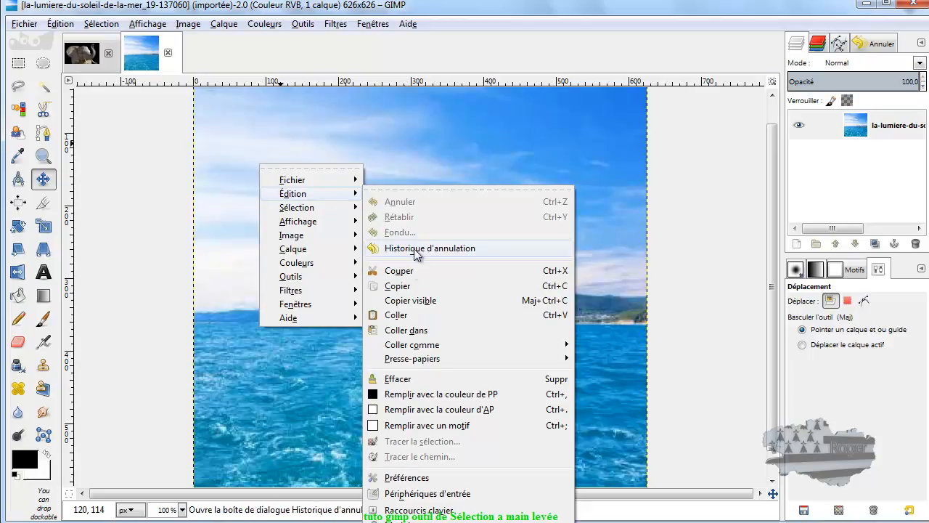
{"action": "left_click", "coordinate": [416, 289]}
Step: Paste the copied sea picture as a new layer in the elephant image and lower it one level, behind the elephant cut-out
{"action": "left_click", "coordinate": [88, 61]}
{"action": "right_click", "coordinate": [329, 215]}
{"action": "mouse_move", "coordinate": [361, 242]}
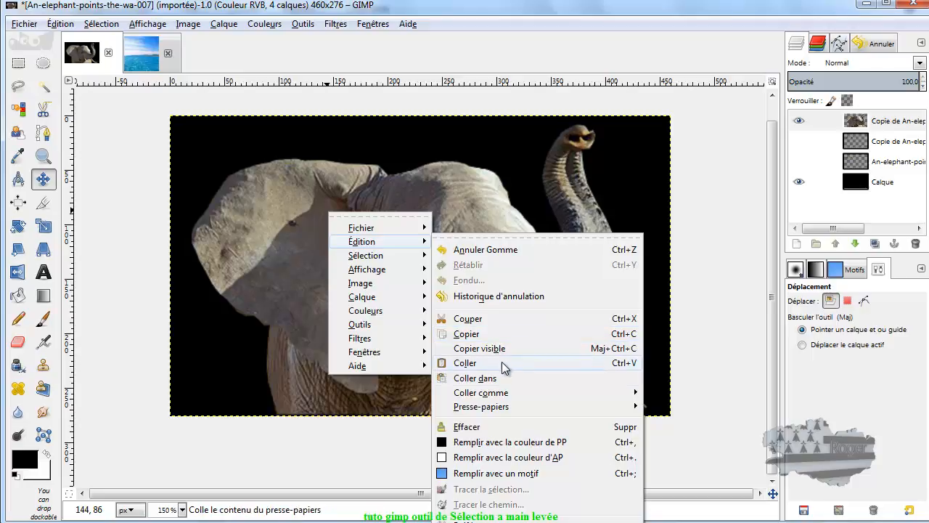
{"action": "mouse_move", "coordinate": [509, 395]}
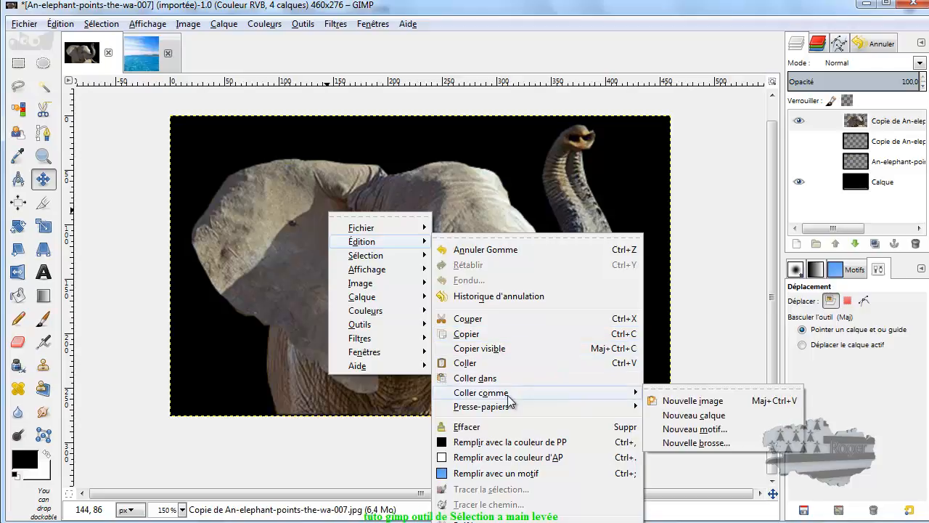
{"action": "left_click", "coordinate": [712, 417]}
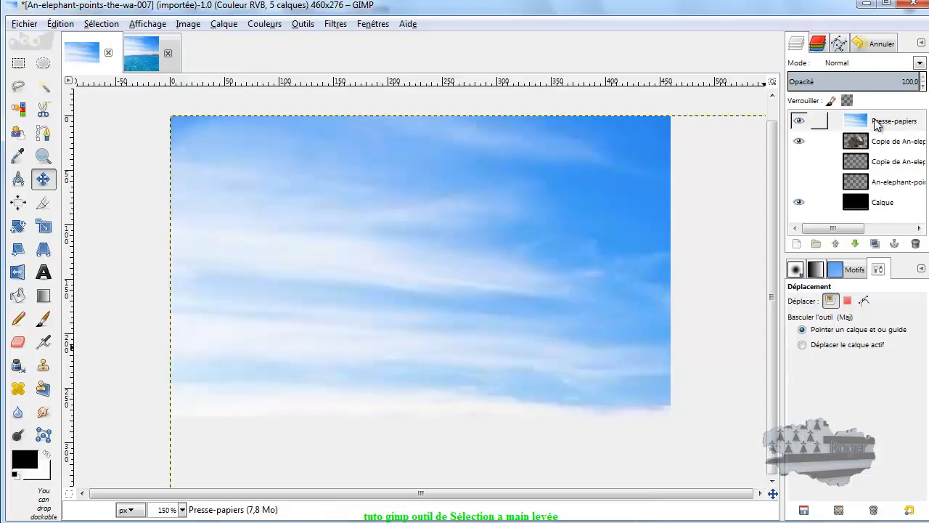
{"action": "left_click", "coordinate": [855, 243]}
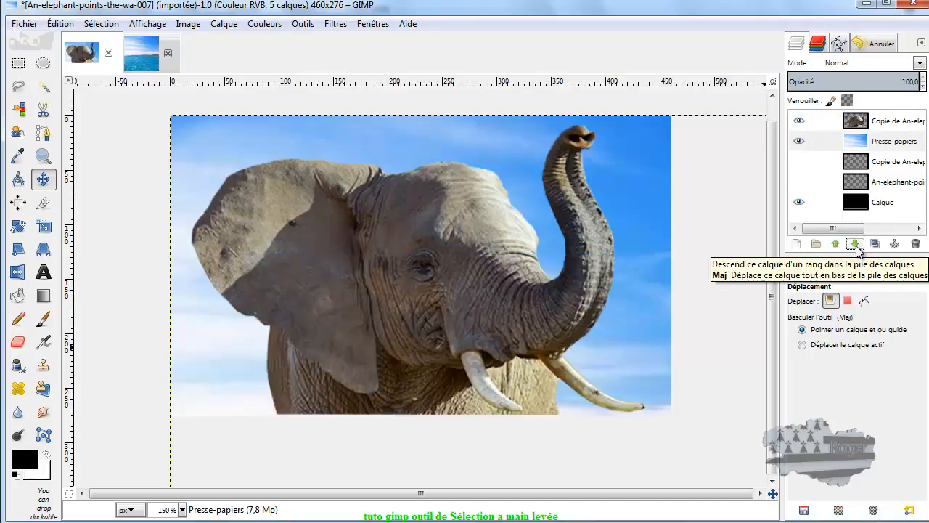